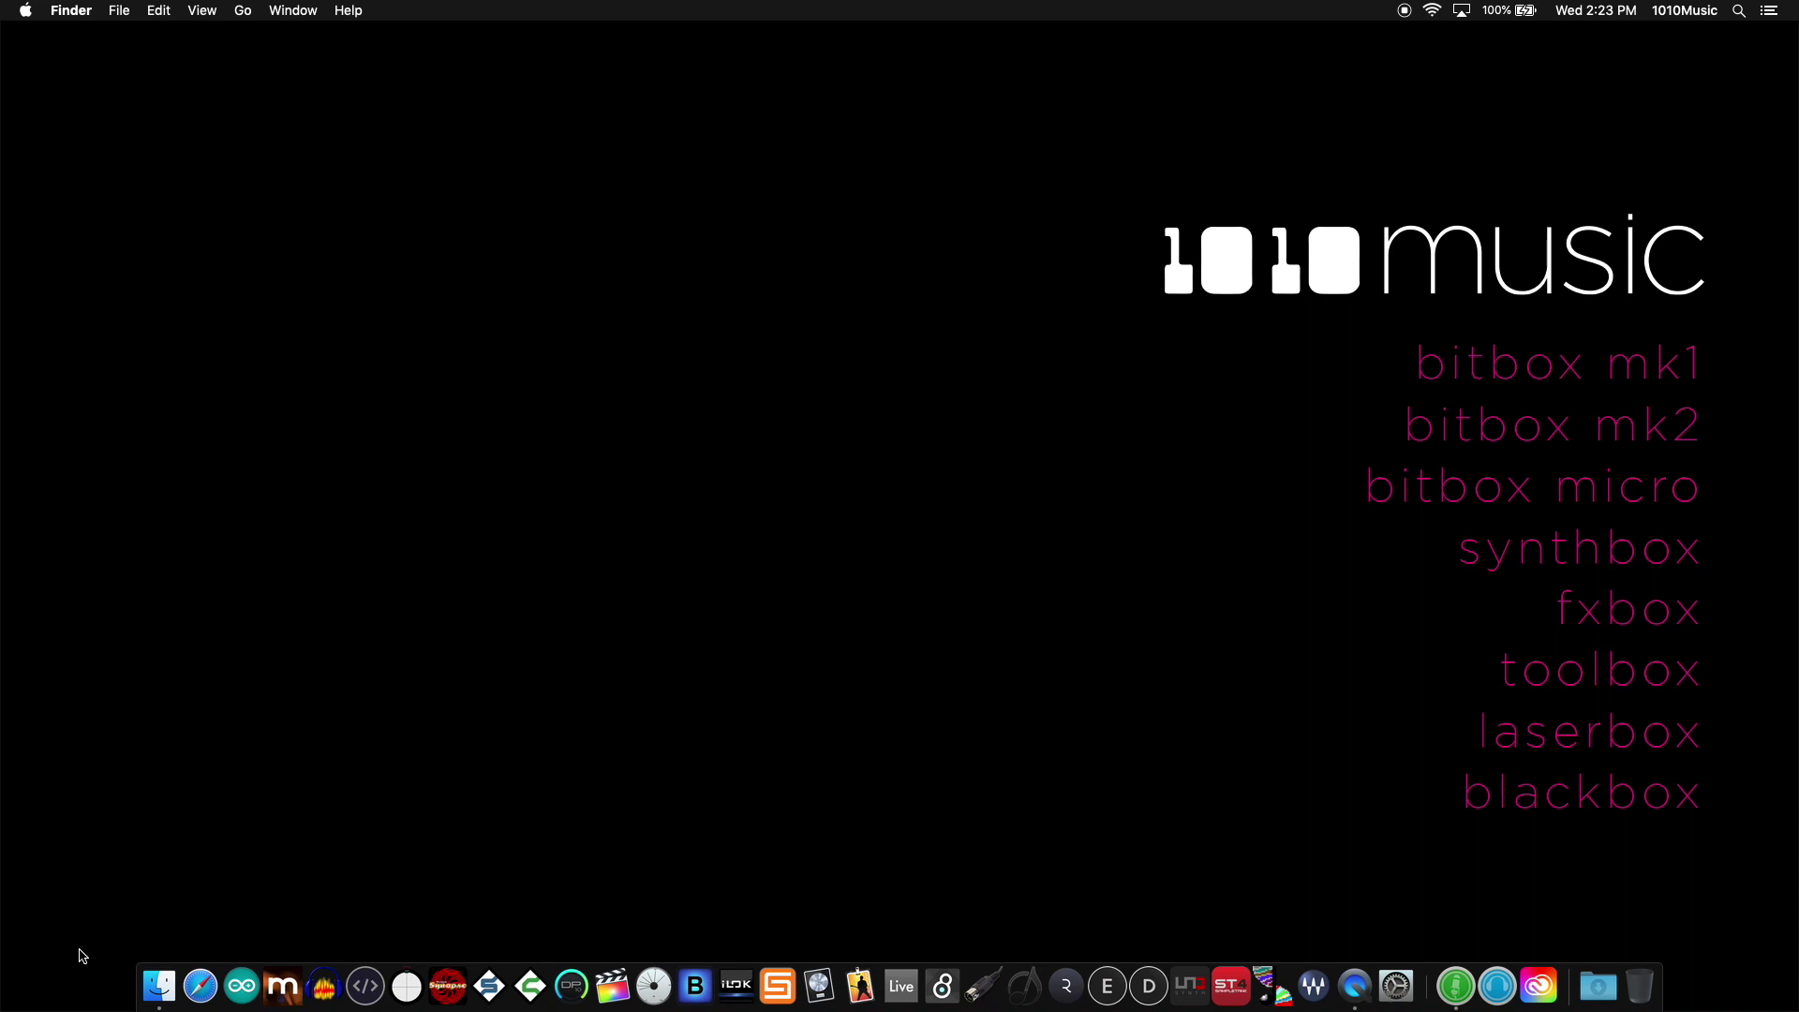
- Launch Safari, load 1010music.com, and open the Forums page from the COMMUNITY menu
{"action": "left_click", "coordinate": [197, 999]}
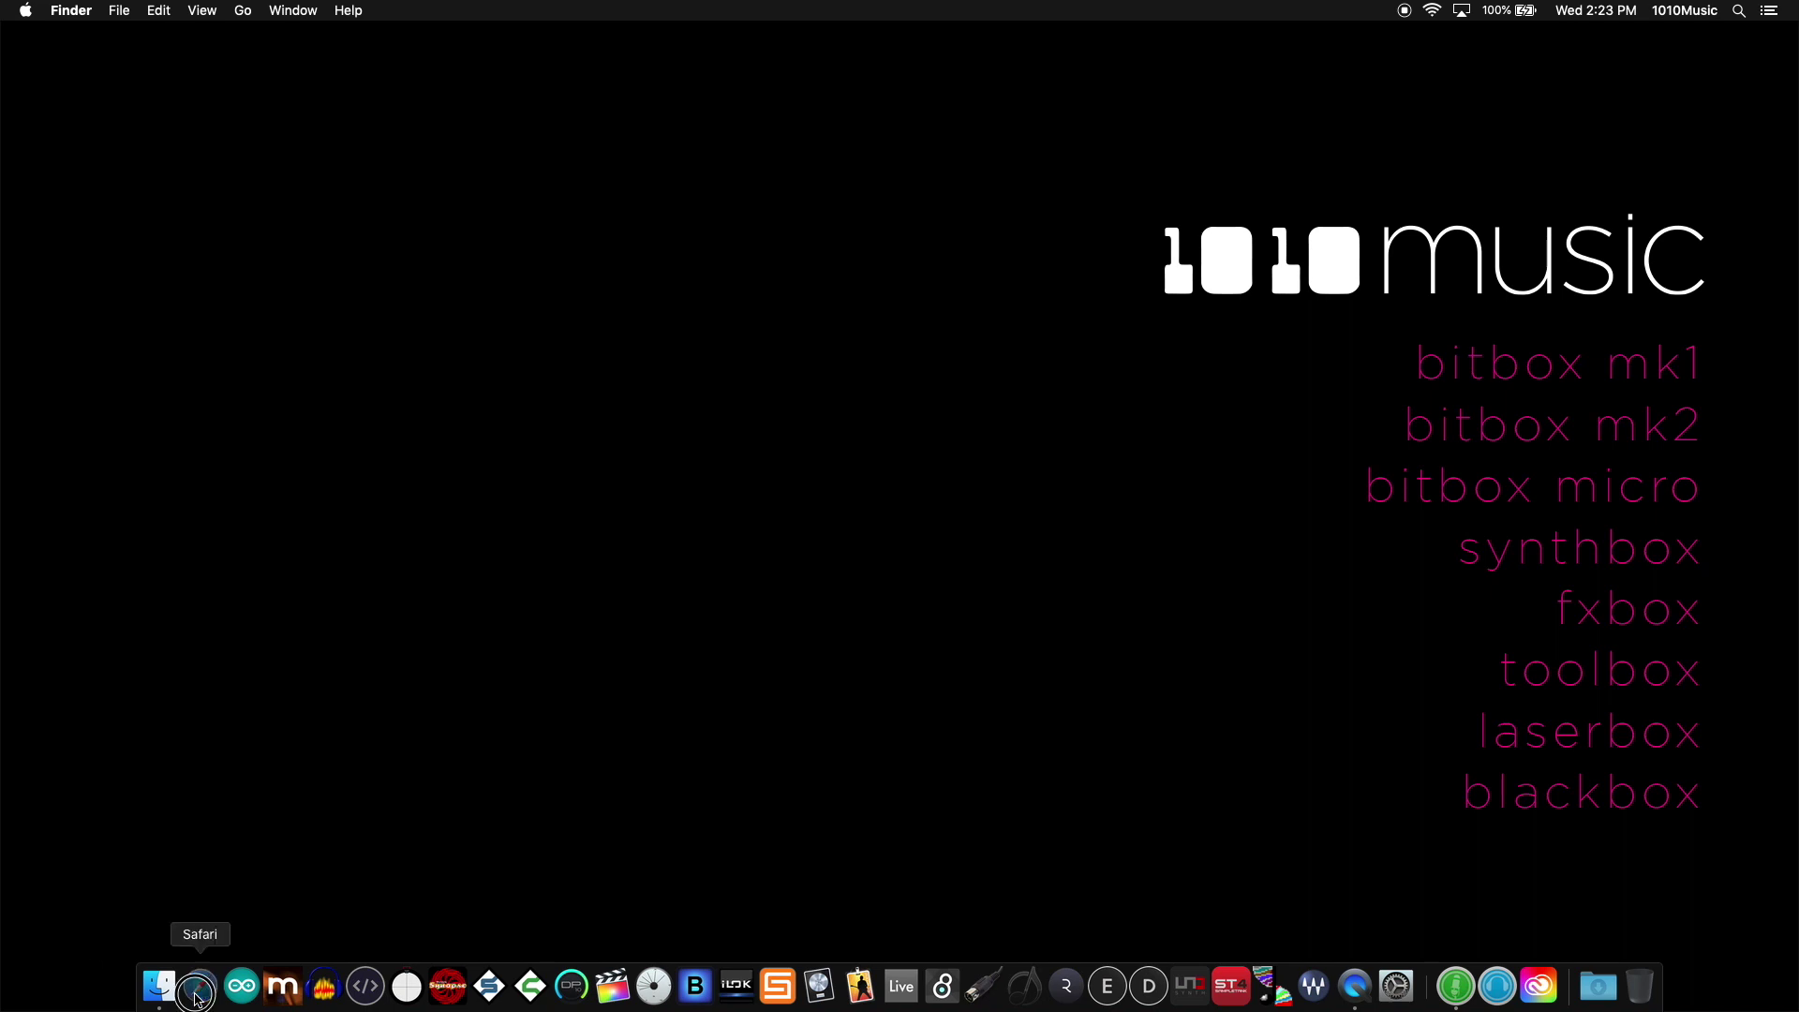
{"action": "type", "text": "1"}
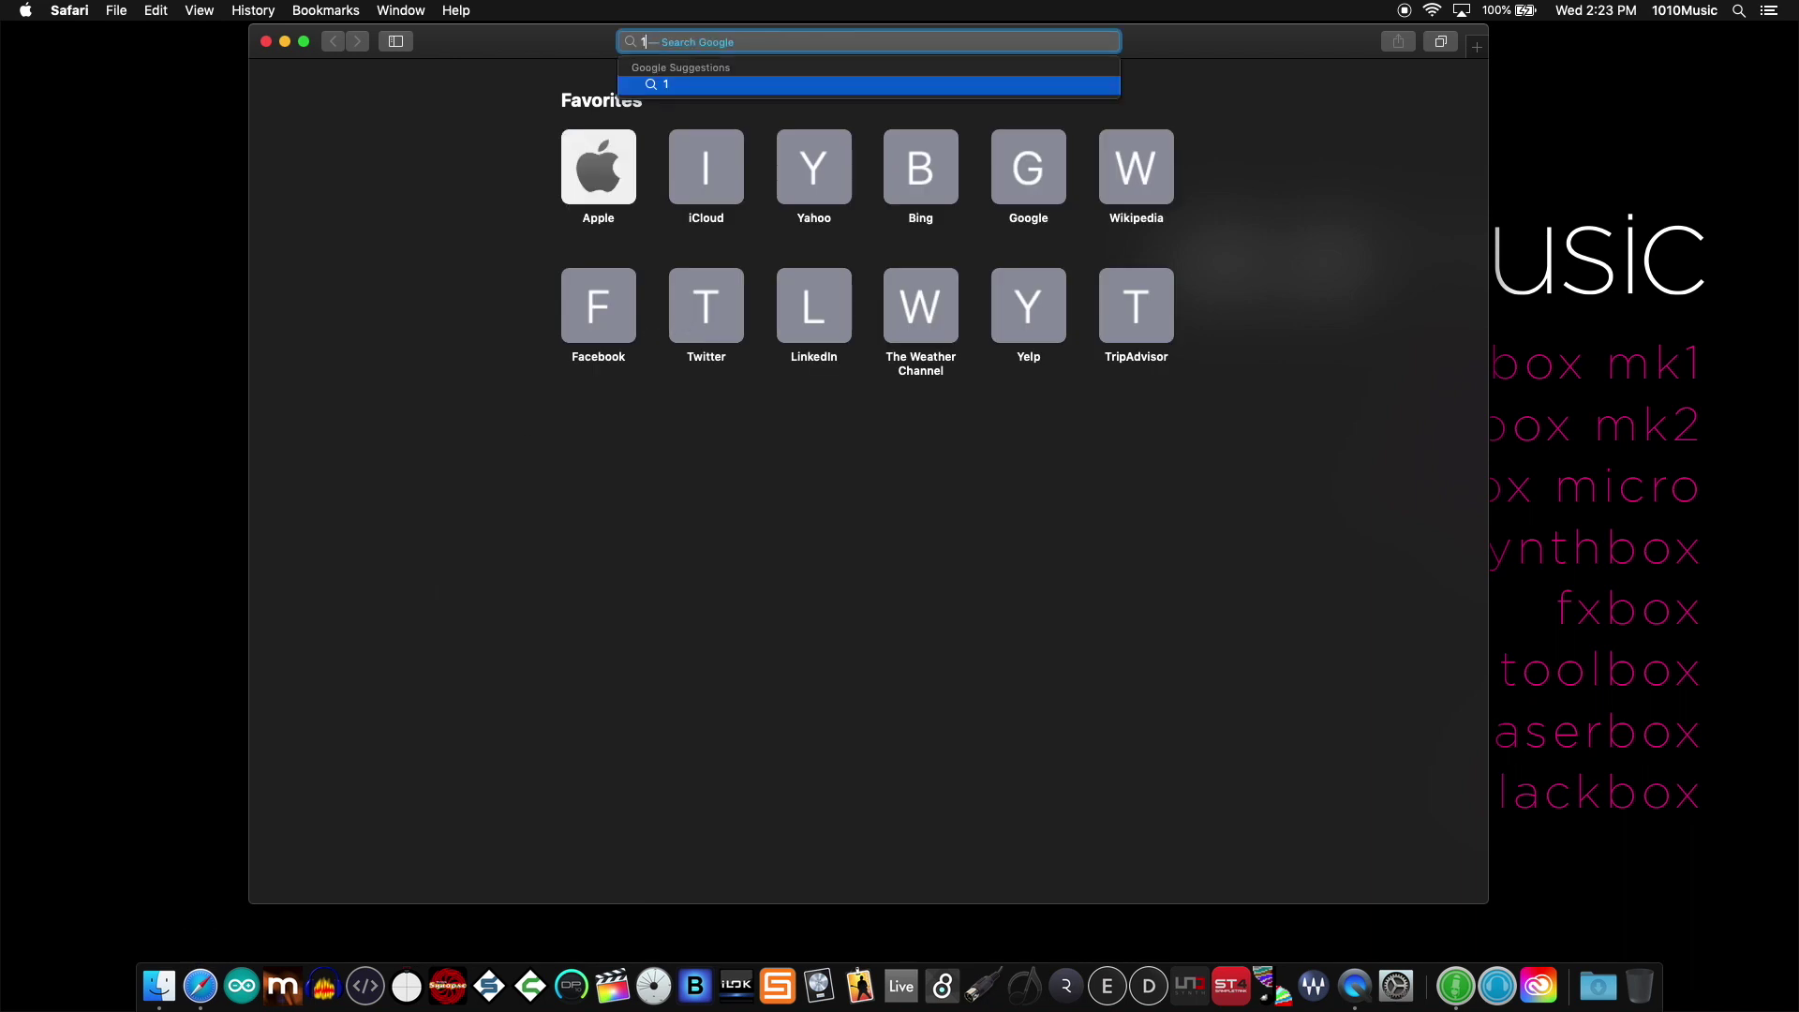
{"action": "type", "text": "010music"}
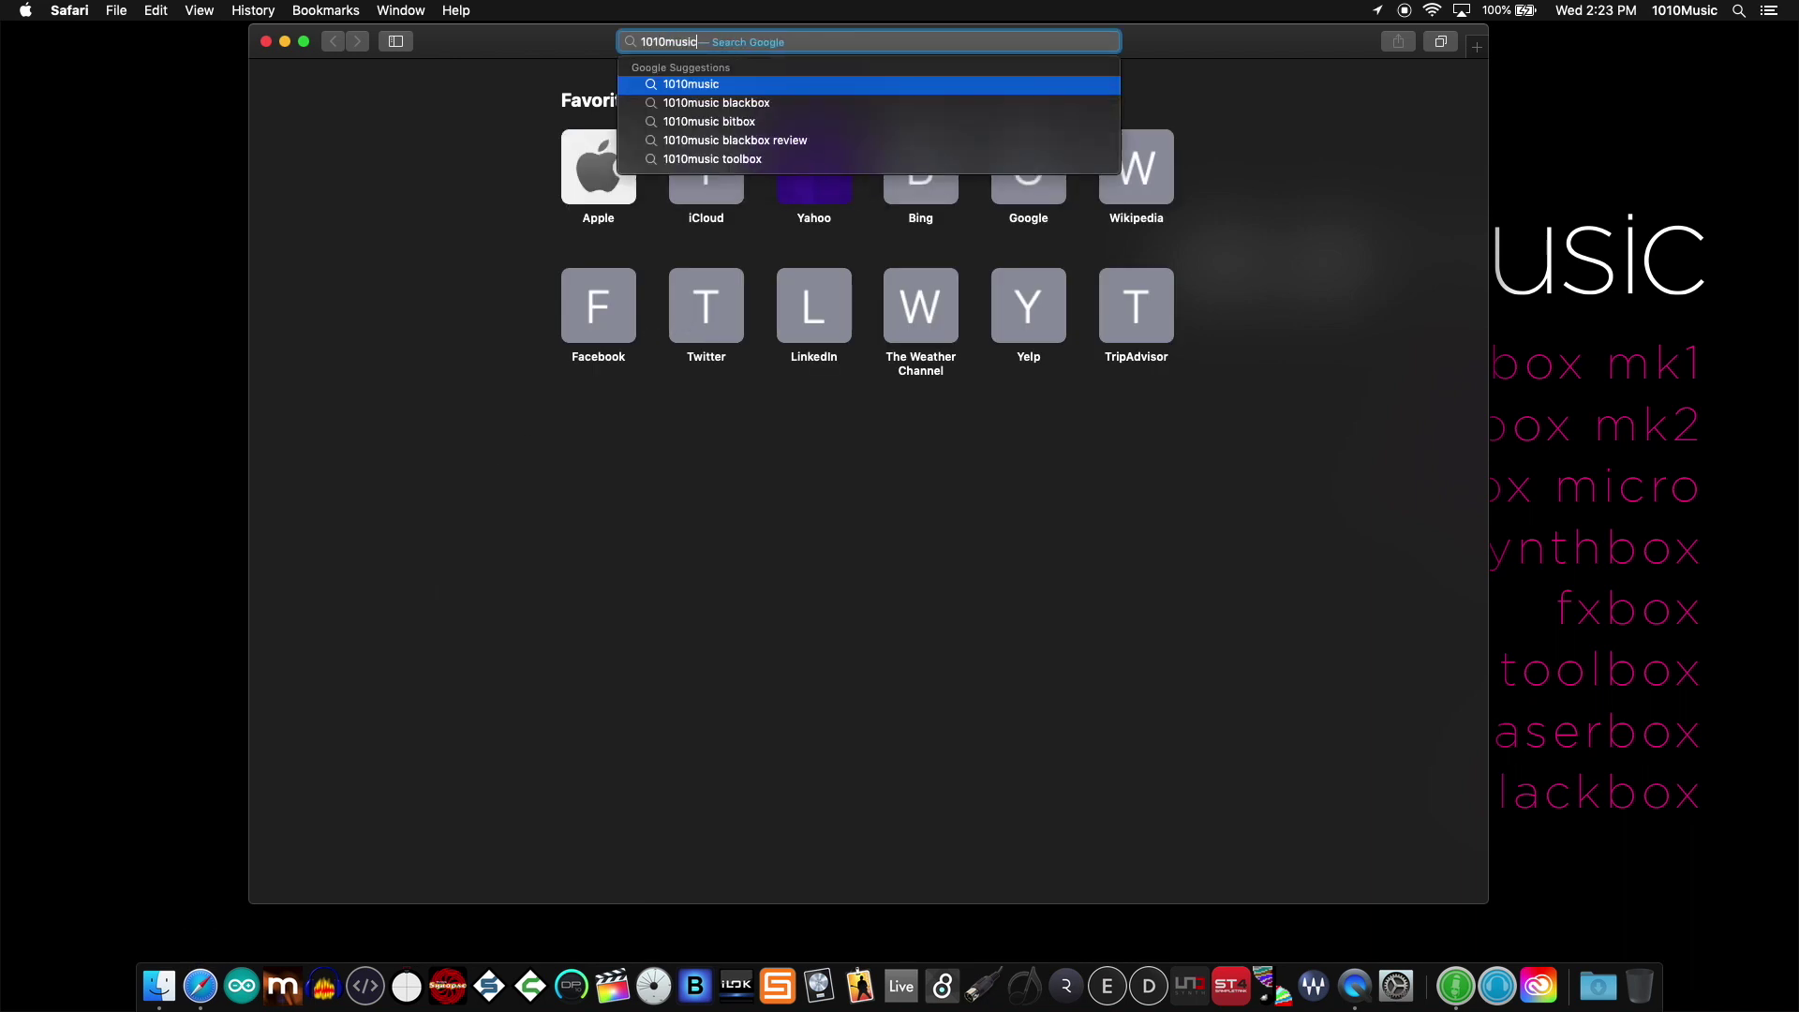
{"action": "type", "text": ".com"}
{"action": "key", "text": "Return"}
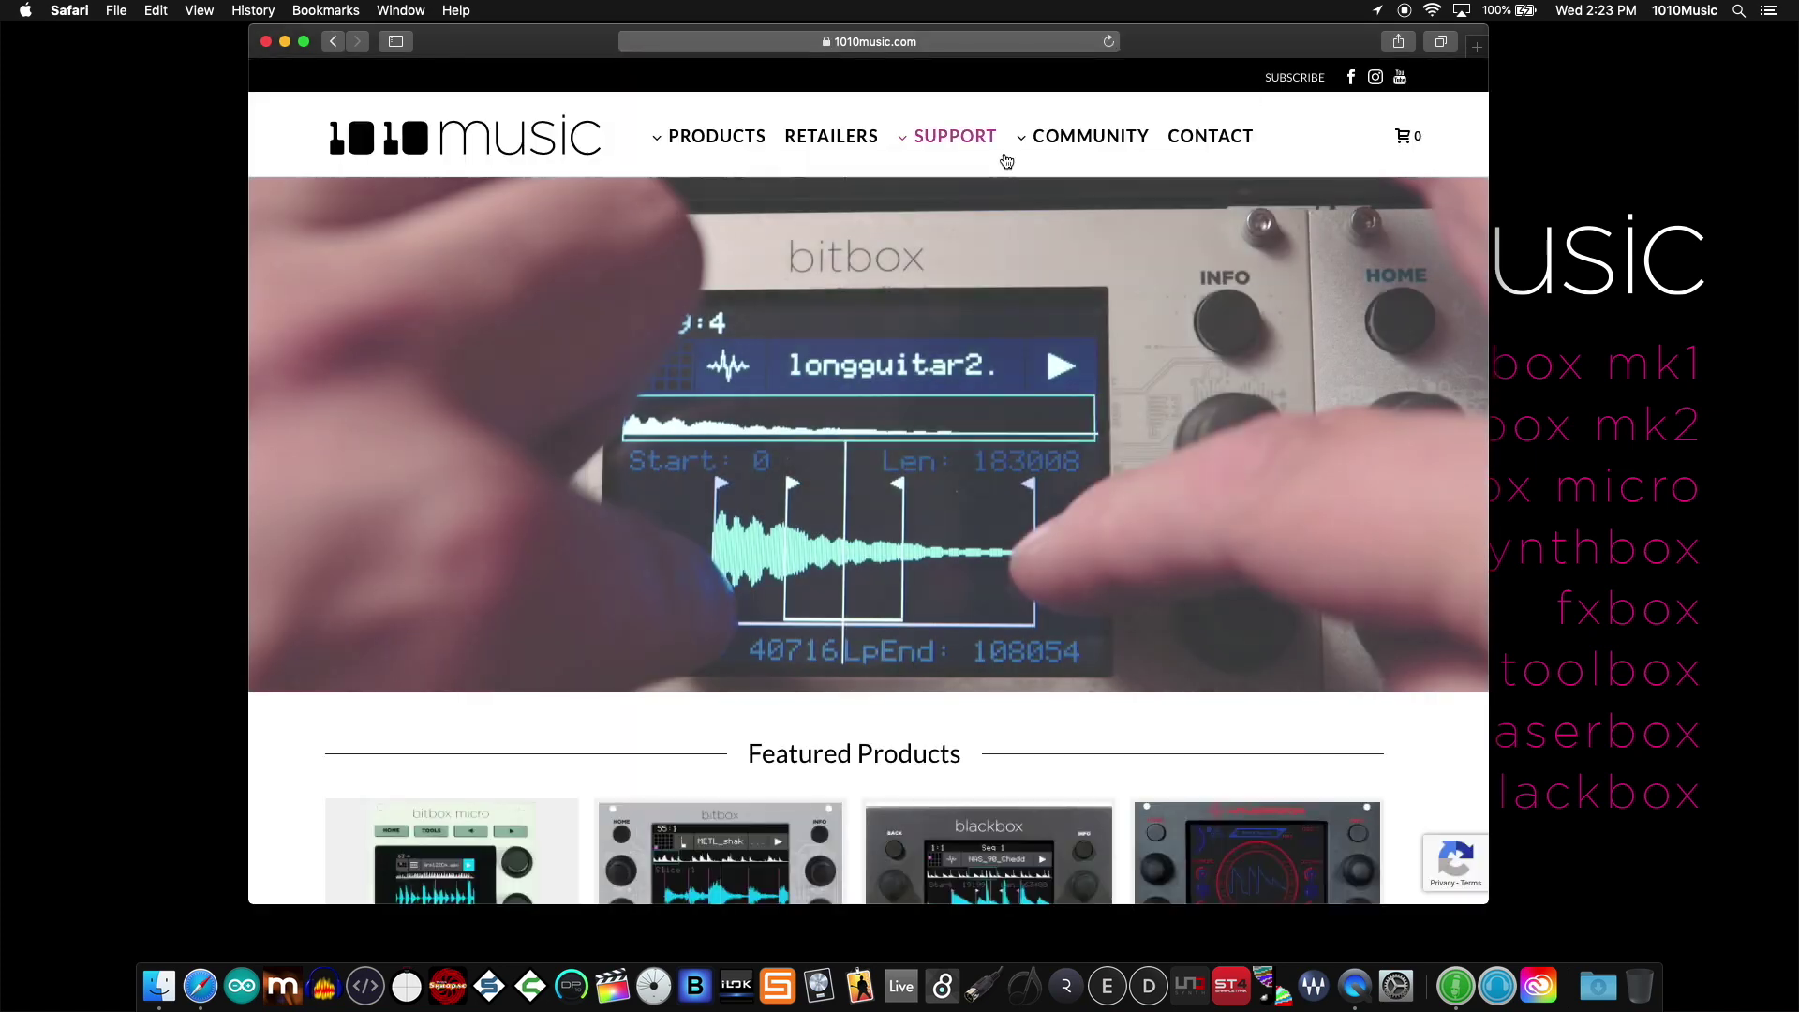
{"action": "mouse_move", "coordinate": [1019, 148]}
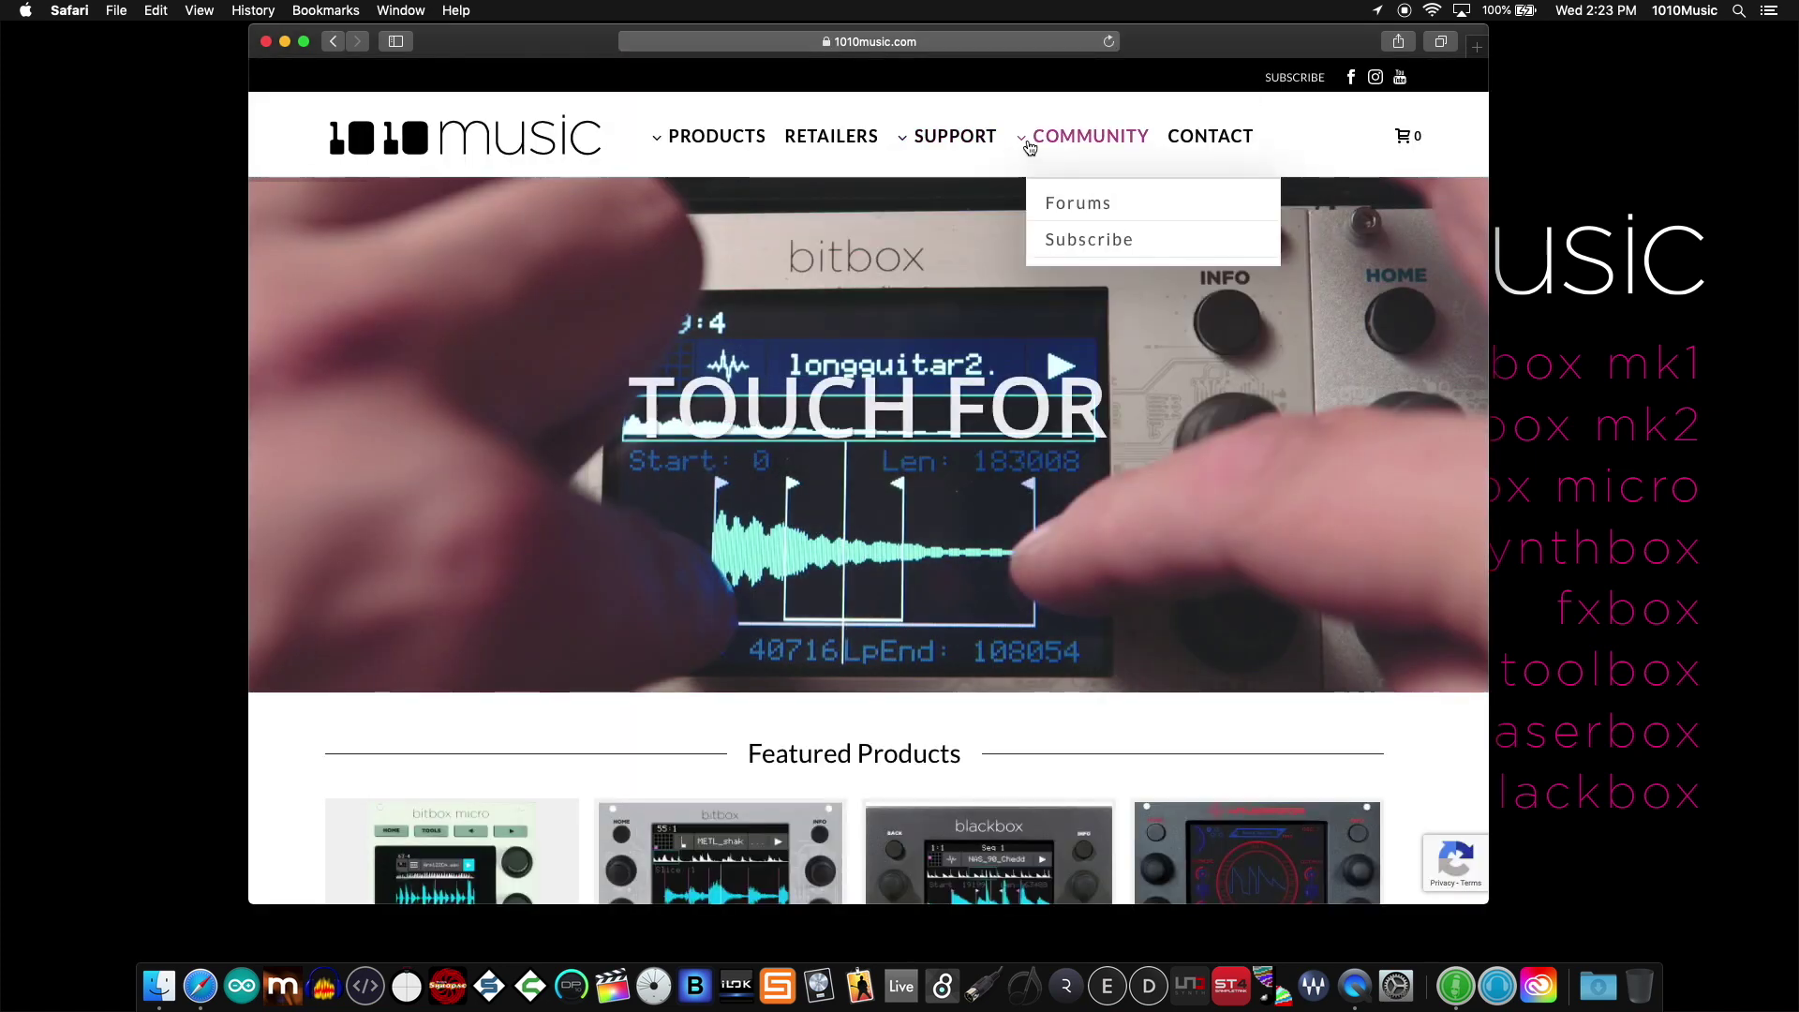
{"action": "left_click", "coordinate": [1079, 204]}
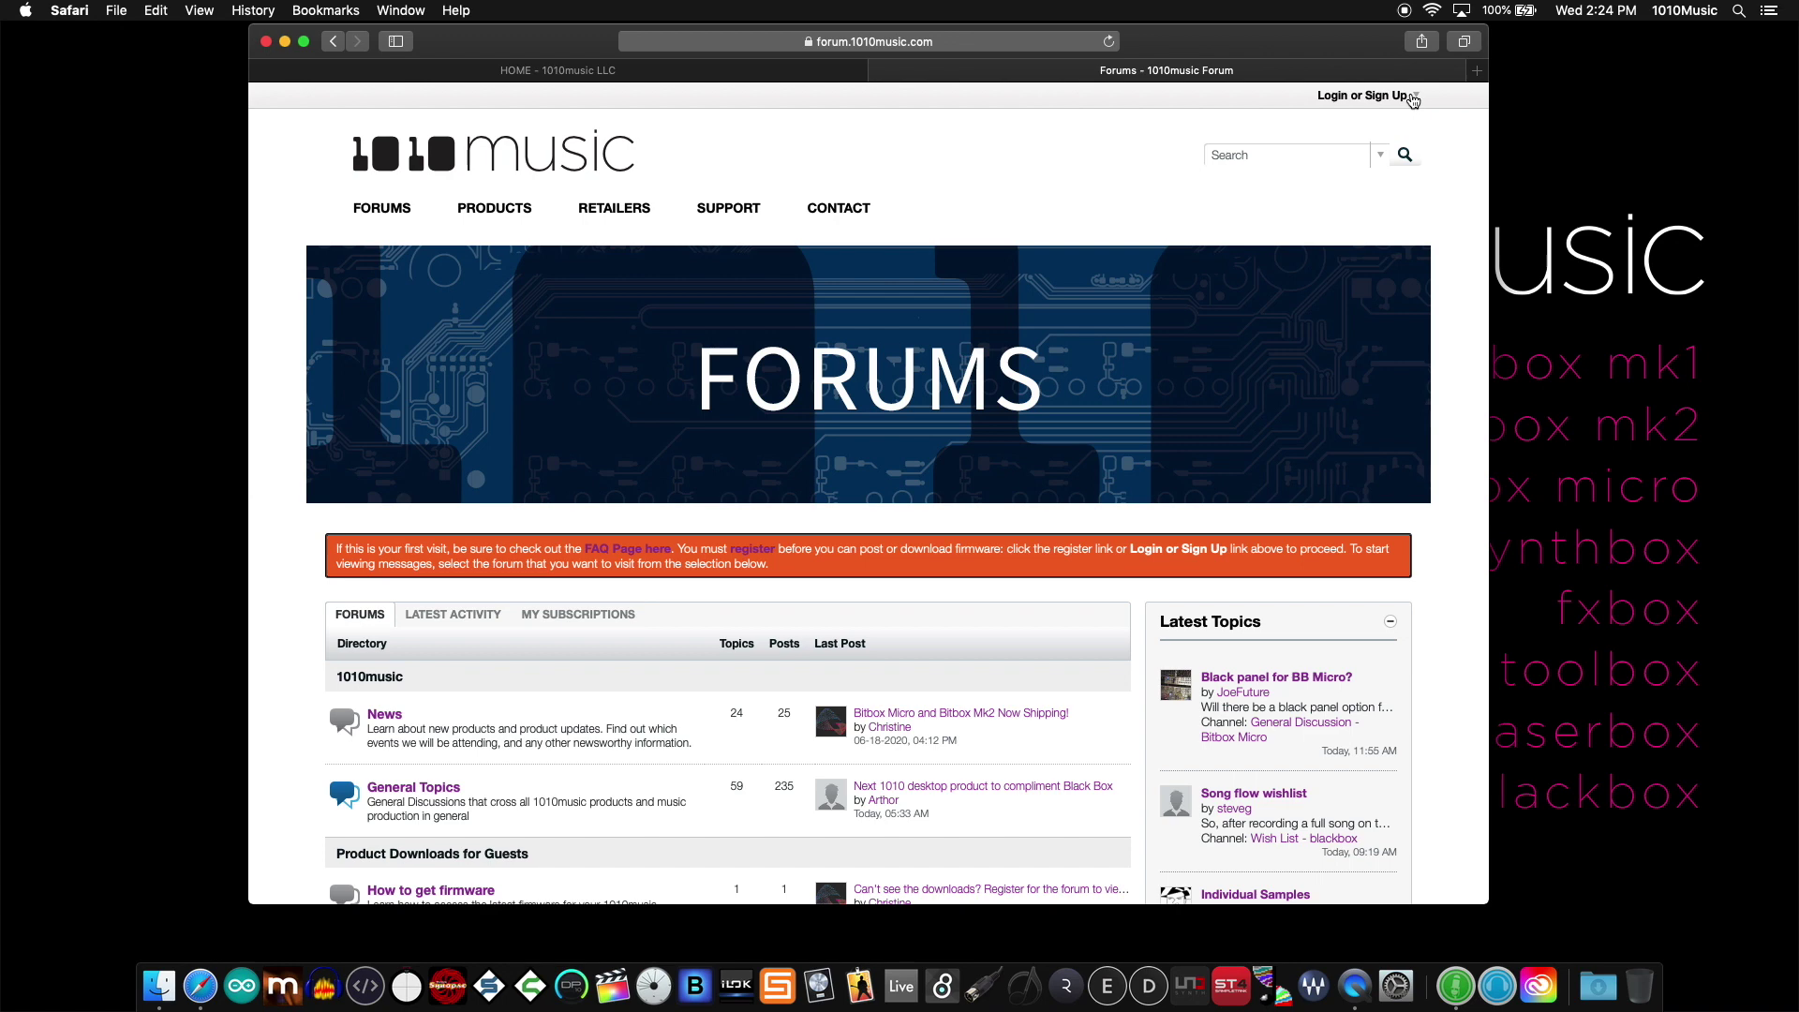
- Log in to the 1010music forum by autofilling the saved password suggestion
{"action": "left_click", "coordinate": [1413, 99]}
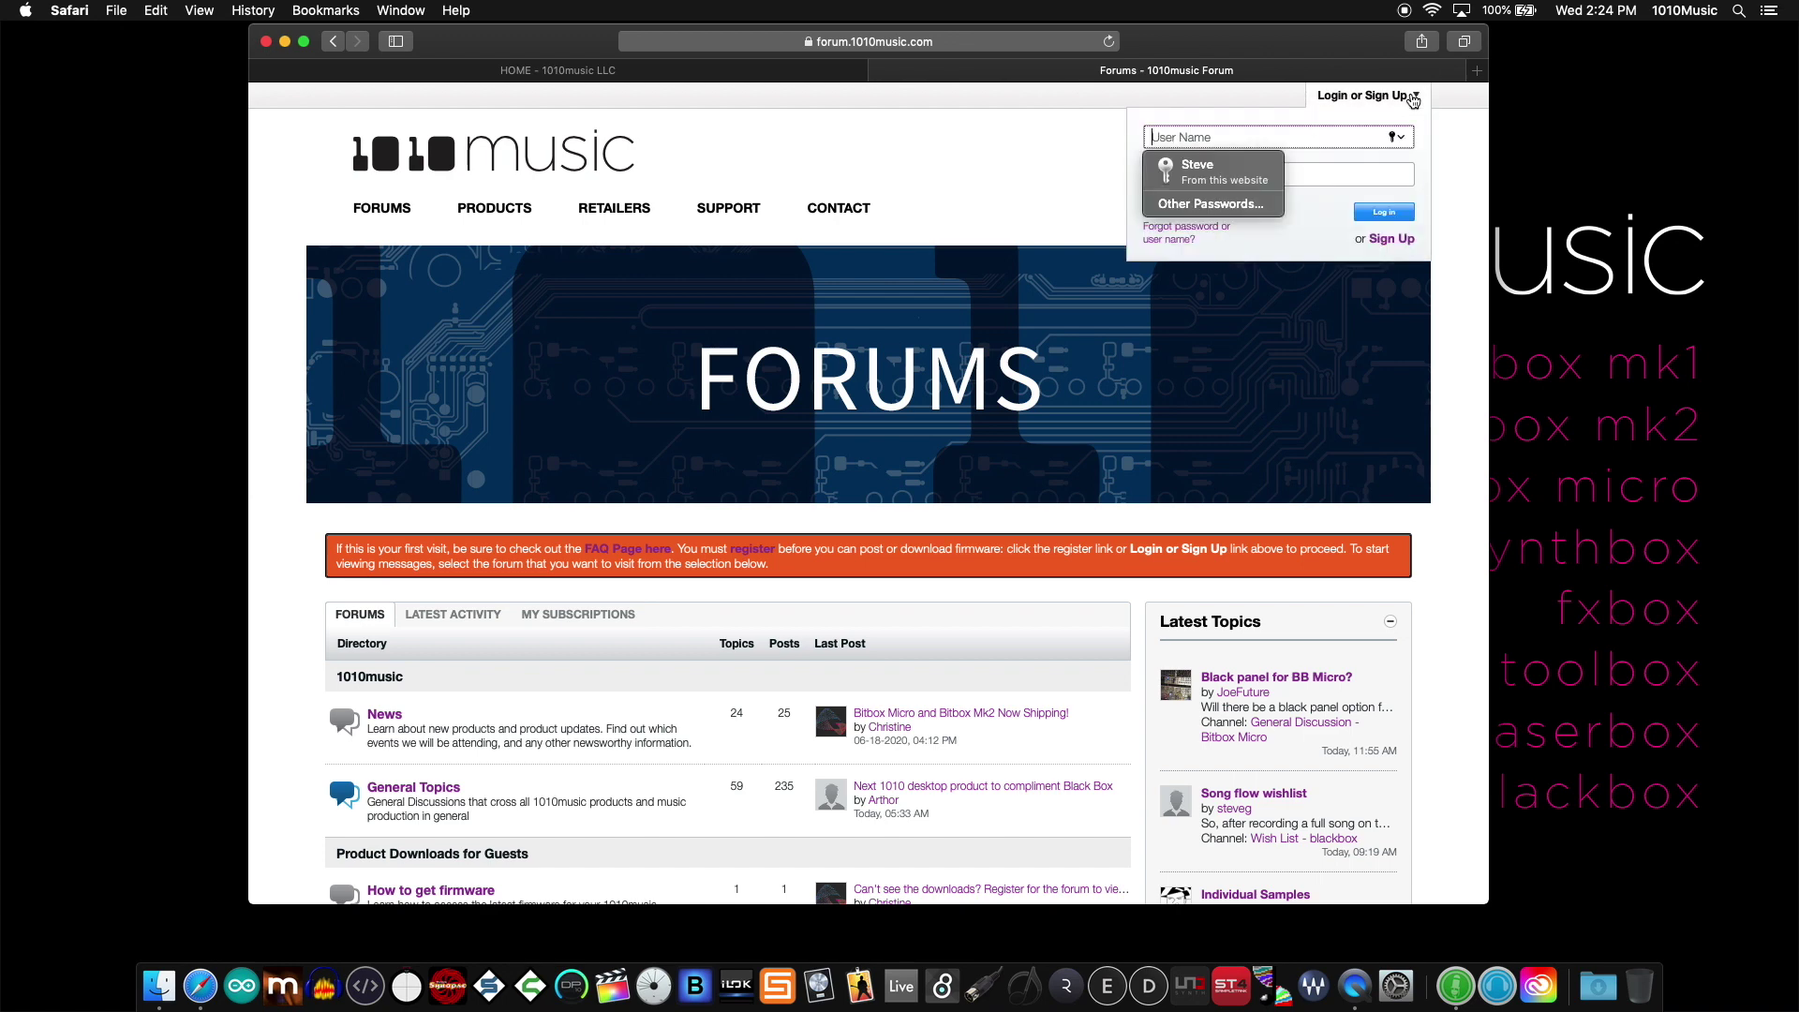
{"action": "left_click", "coordinate": [1214, 174]}
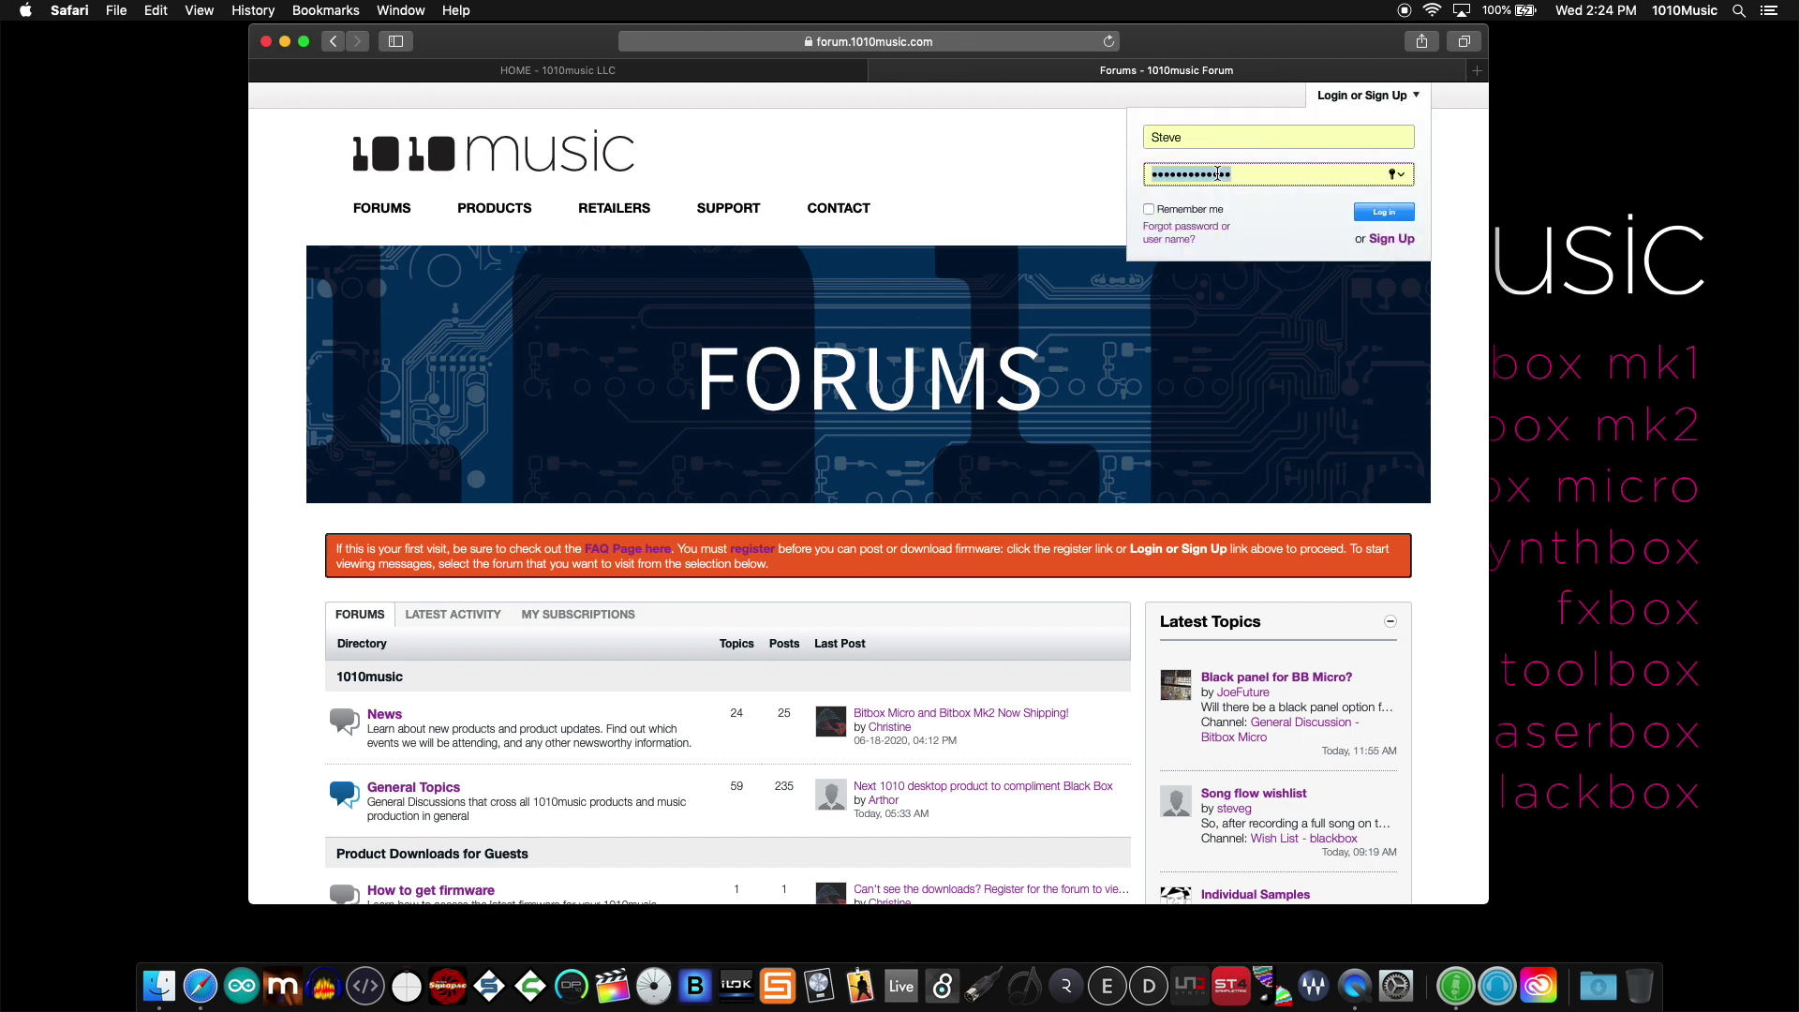
{"action": "left_click", "coordinate": [1377, 212]}
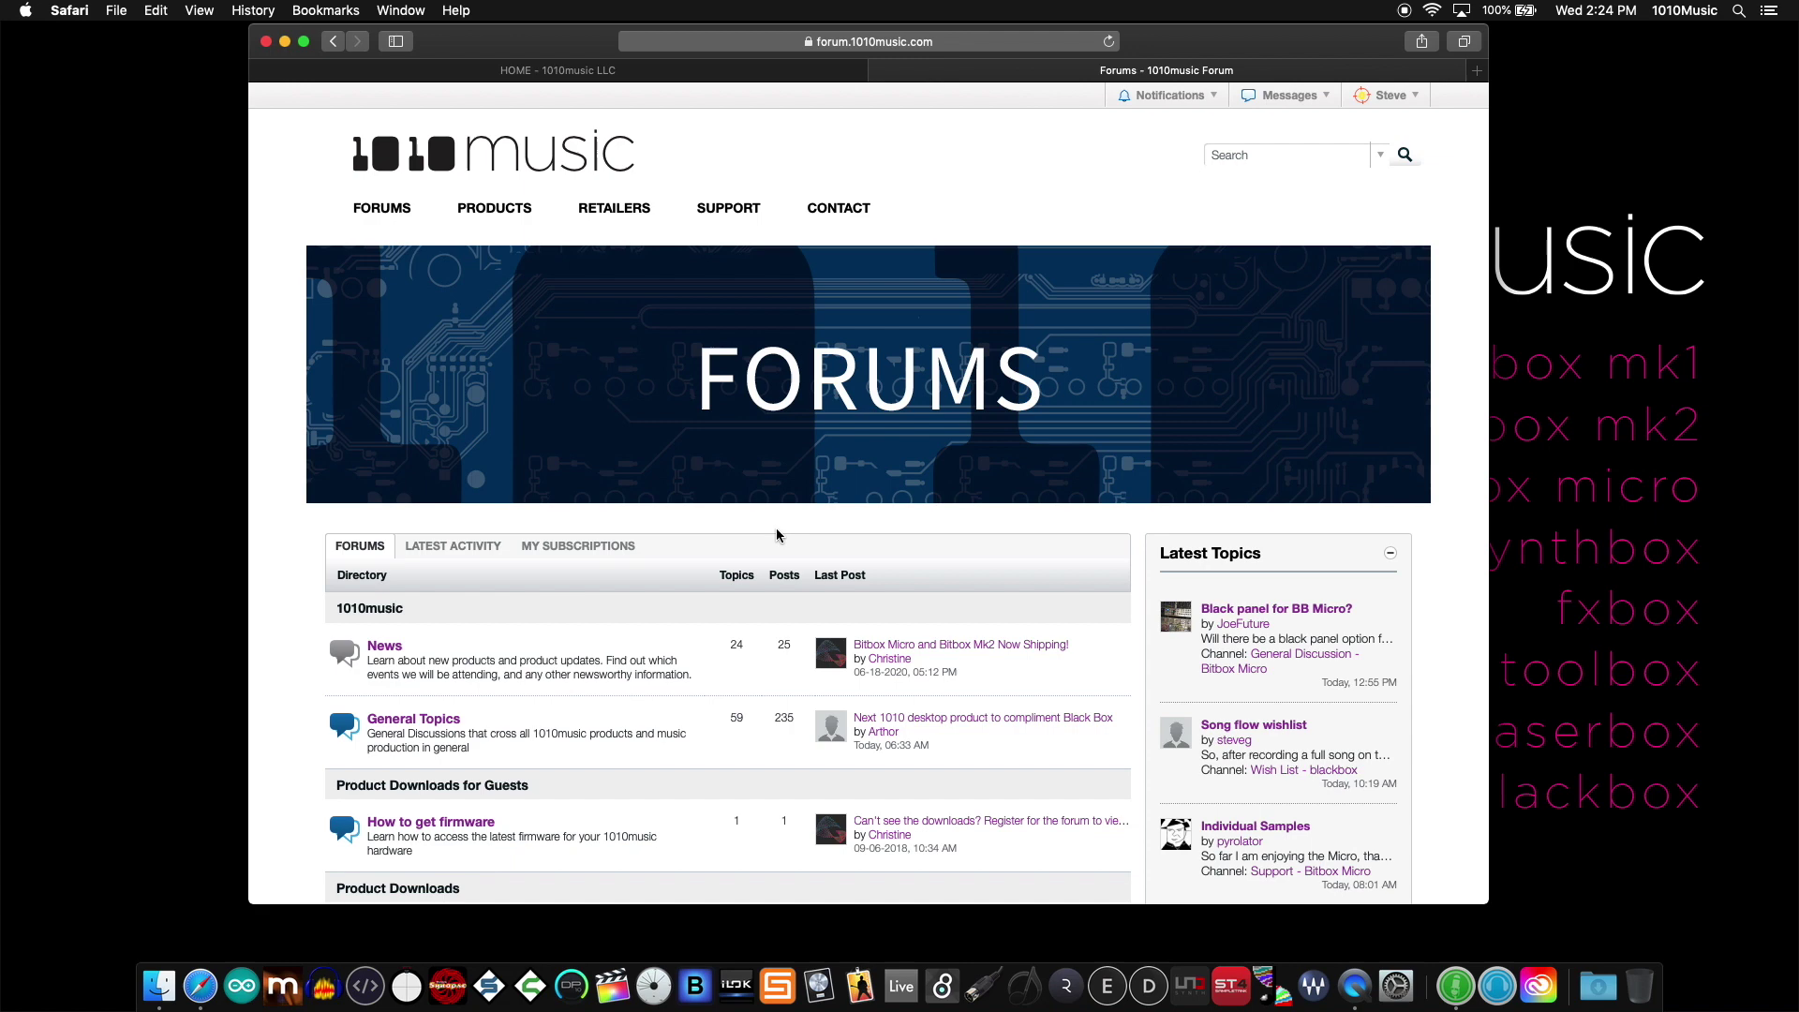
- Scroll the forum index down to the Product Downloads listings with the Bitbox firmware sub-forums
{"action": "scroll", "coordinate": [767, 528], "scroll_direction": "down", "scroll_amount": 10}
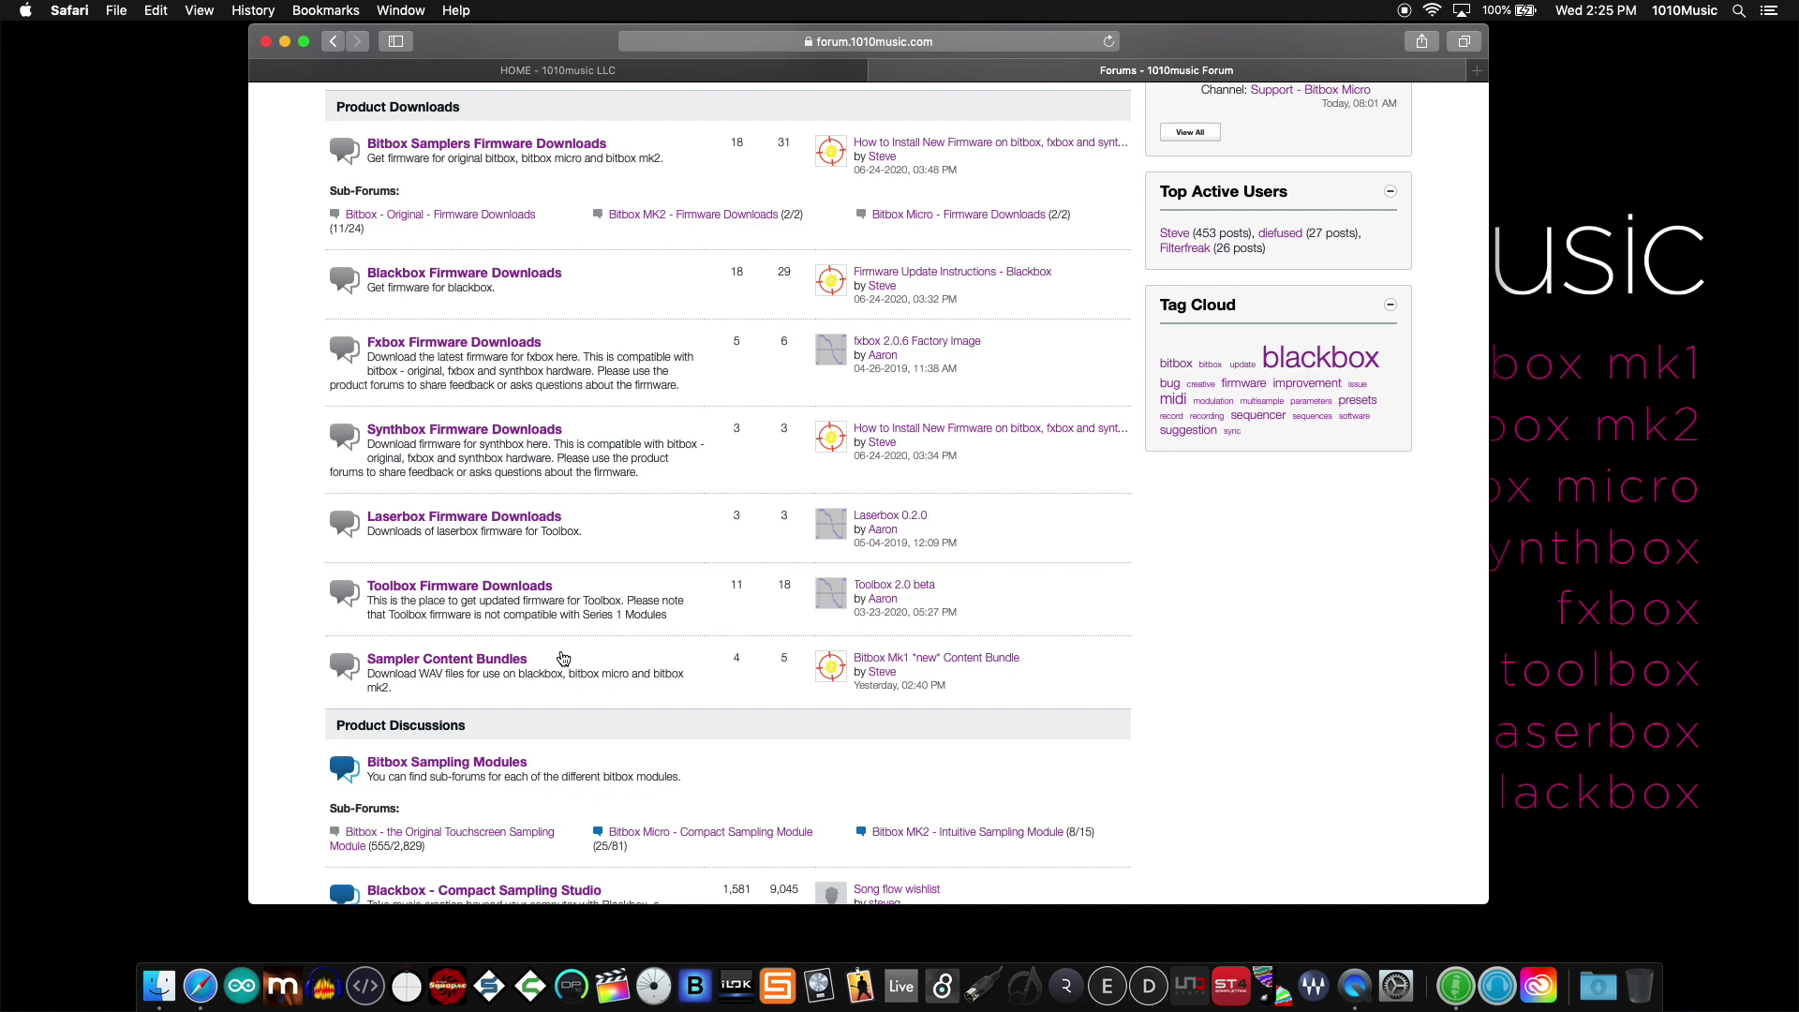
{"action": "left_click", "coordinate": [562, 658]}
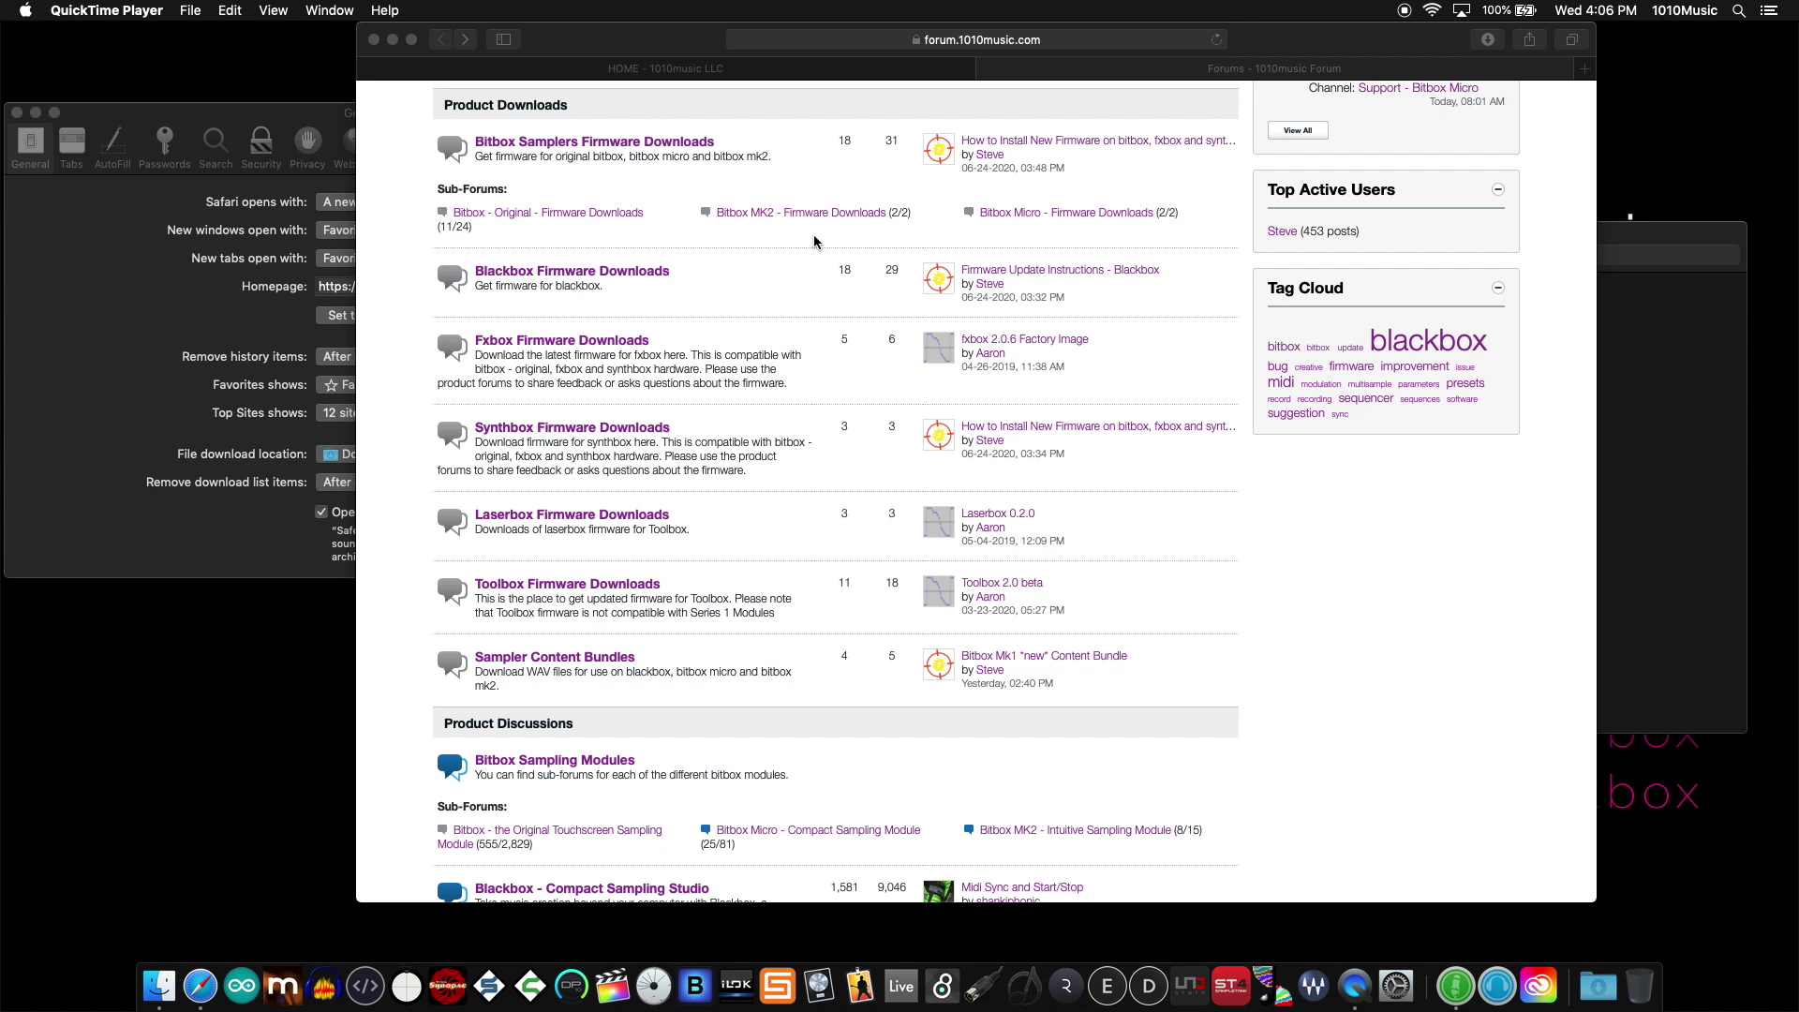
- Open Bitbox MK2 - Firmware Downloads and read the Bitbox Mk2 firmware update instructions
{"action": "left_click", "coordinate": [764, 219]}
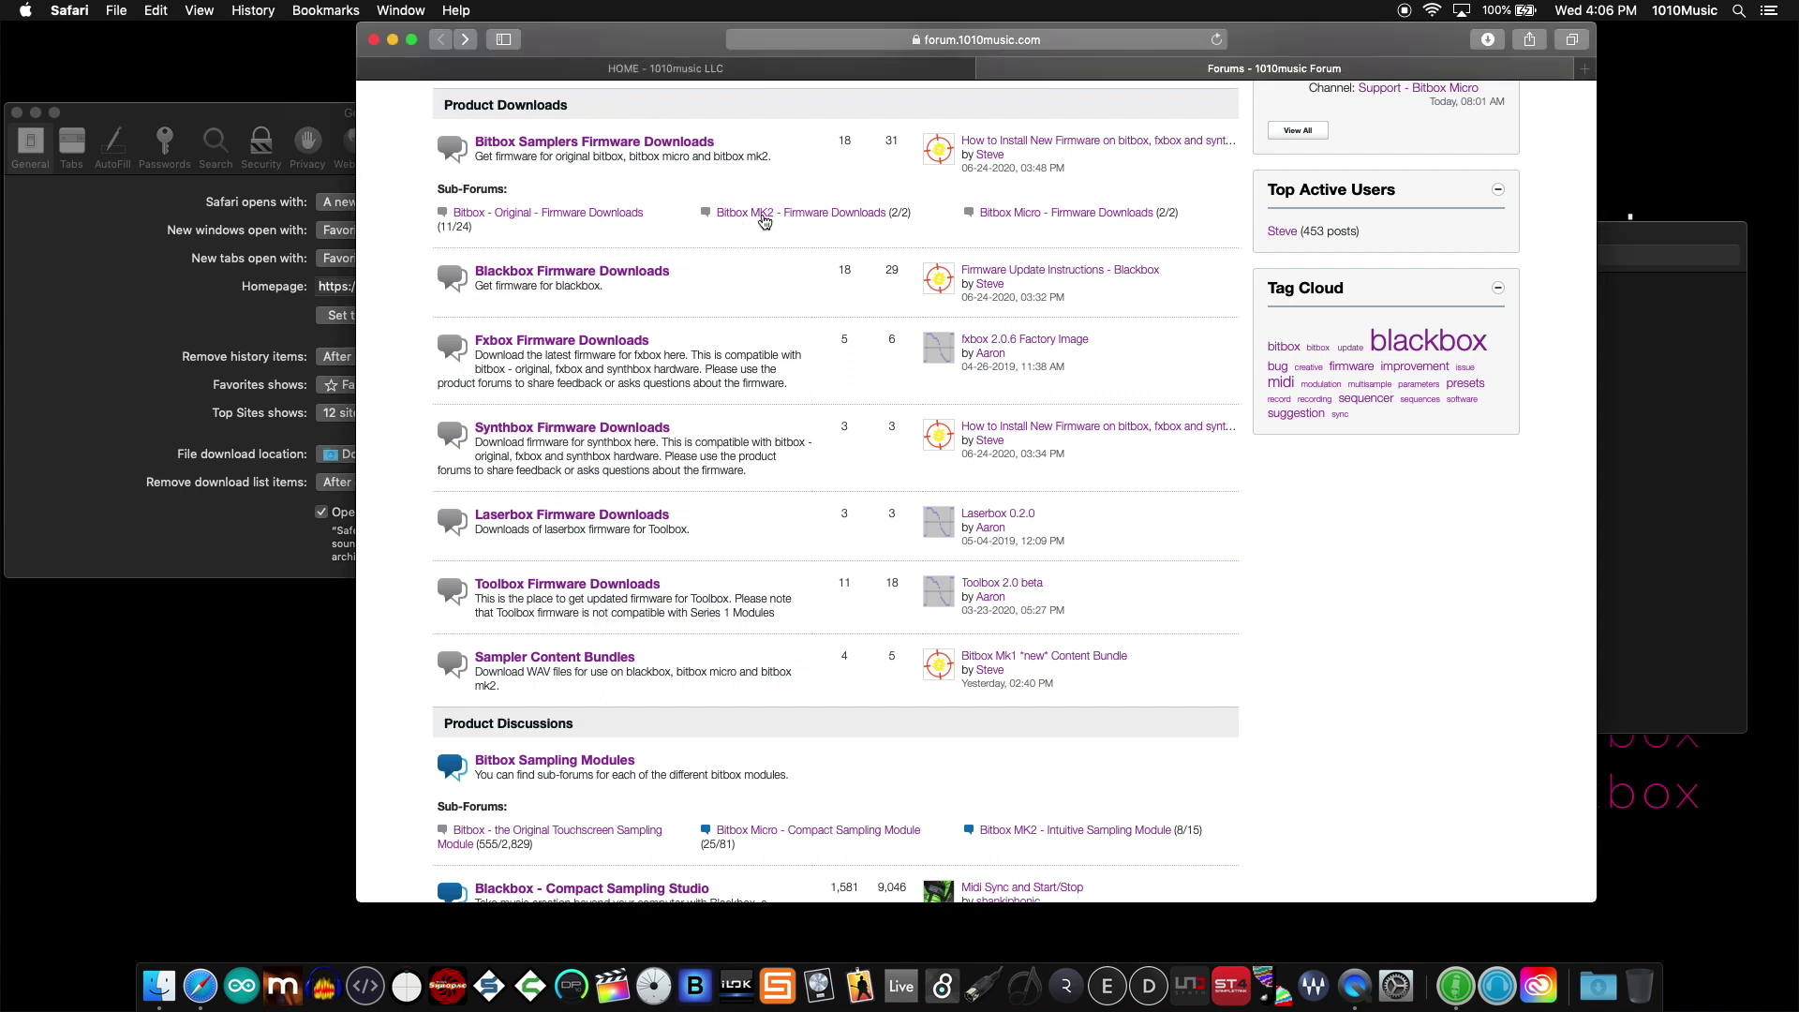
{"action": "left_click", "coordinate": [764, 220]}
{"action": "scroll", "coordinate": [720, 529], "scroll_direction": "down", "scroll_amount": 3}
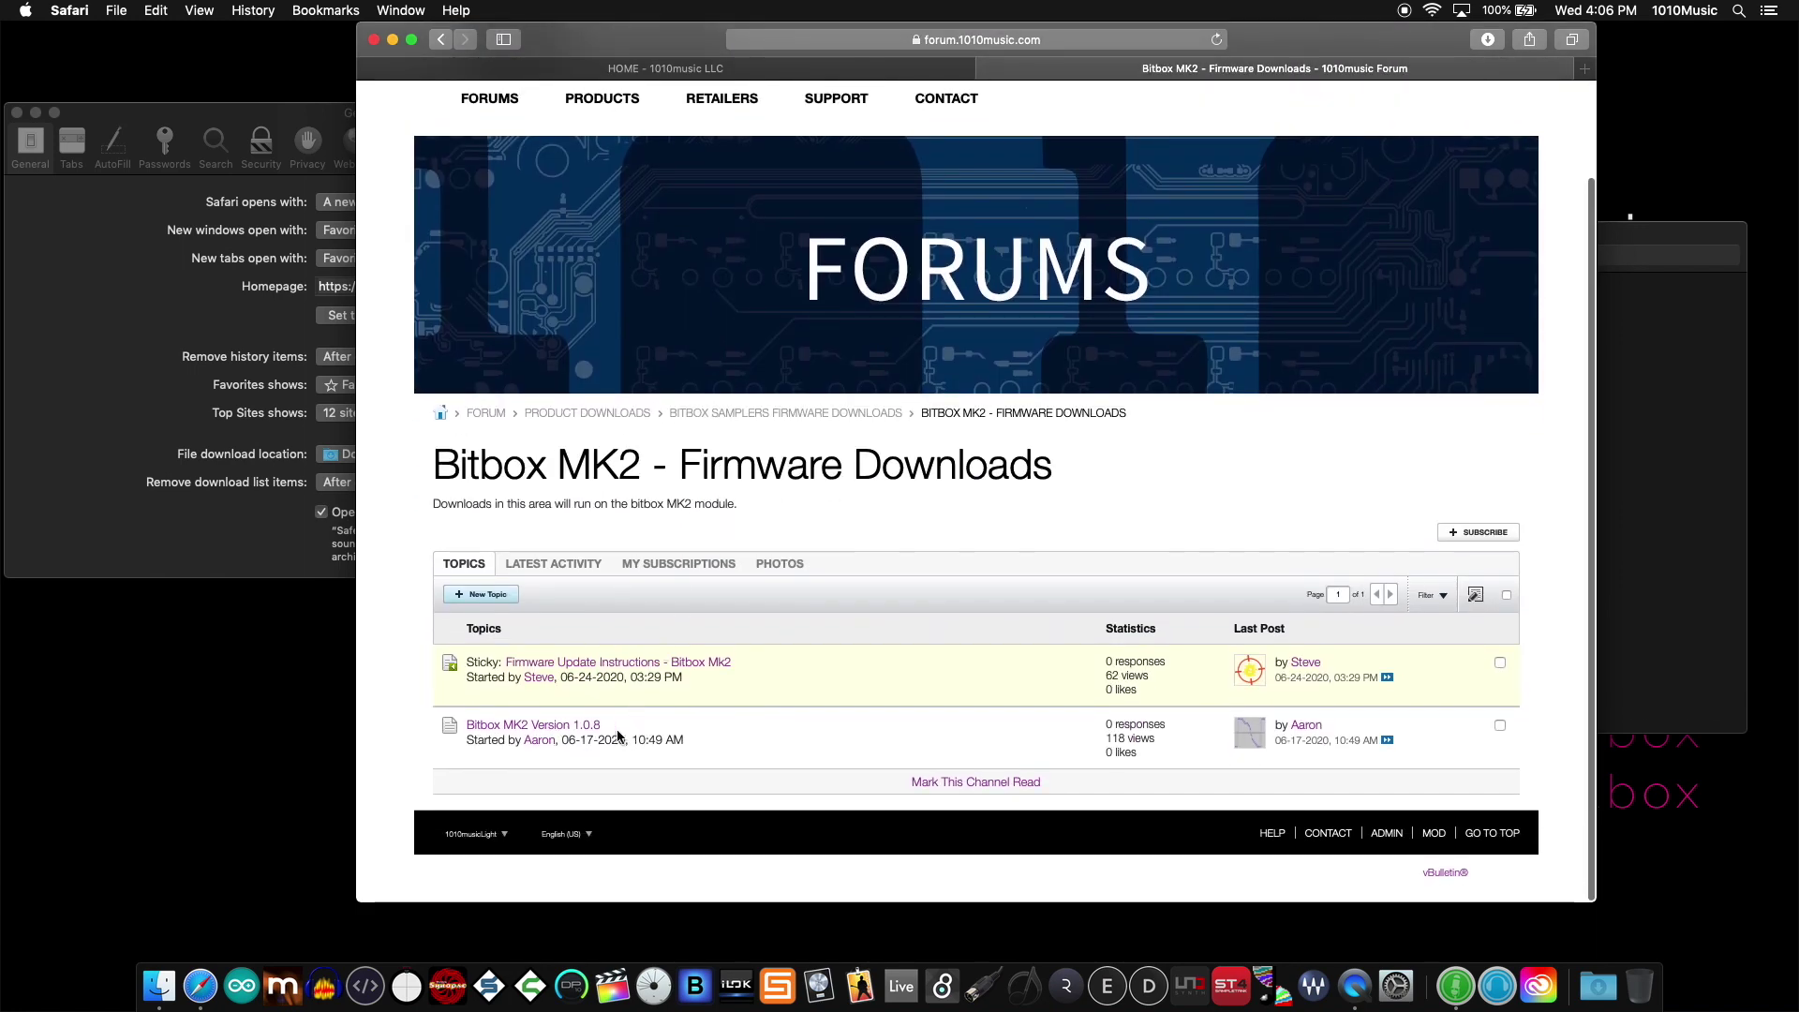
{"action": "left_click", "coordinate": [648, 665]}
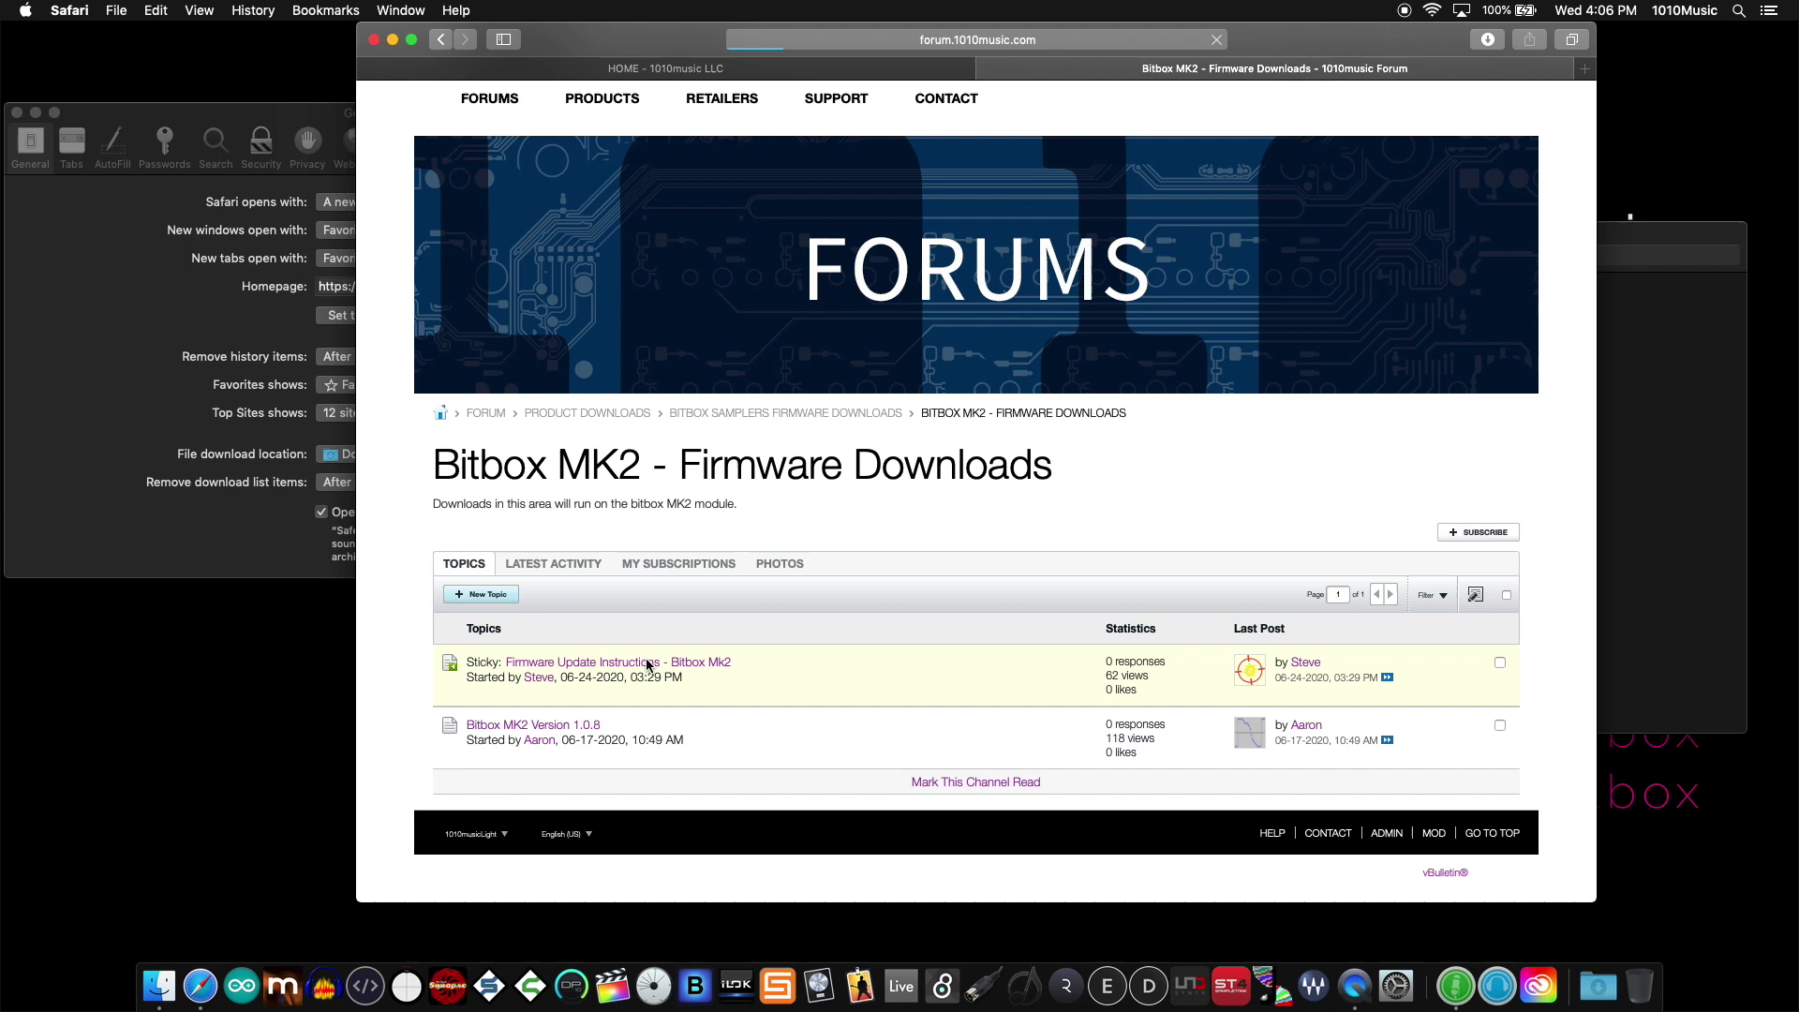
{"action": "scroll", "coordinate": [798, 695], "scroll_direction": "down", "scroll_amount": 5}
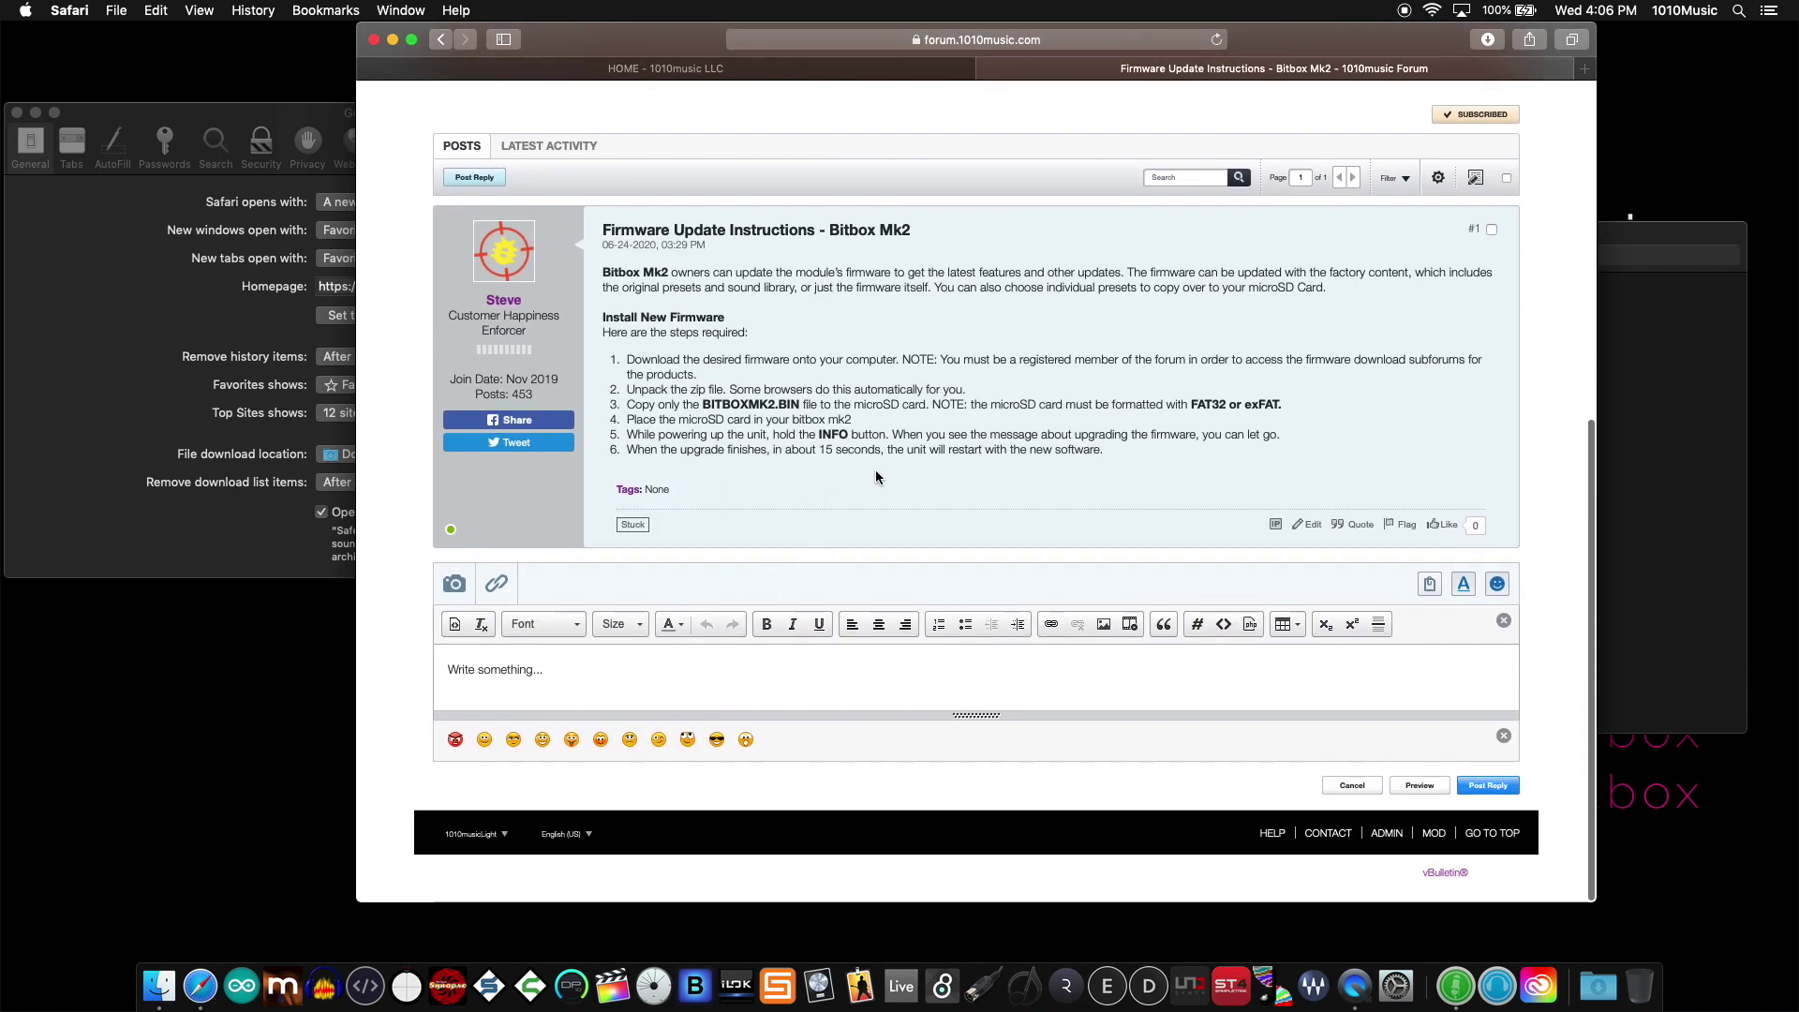
- Go back to the topic list and open the Bitbox MK2 Version 1.0.8 topic
{"action": "key", "text": "super+bracketleft"}
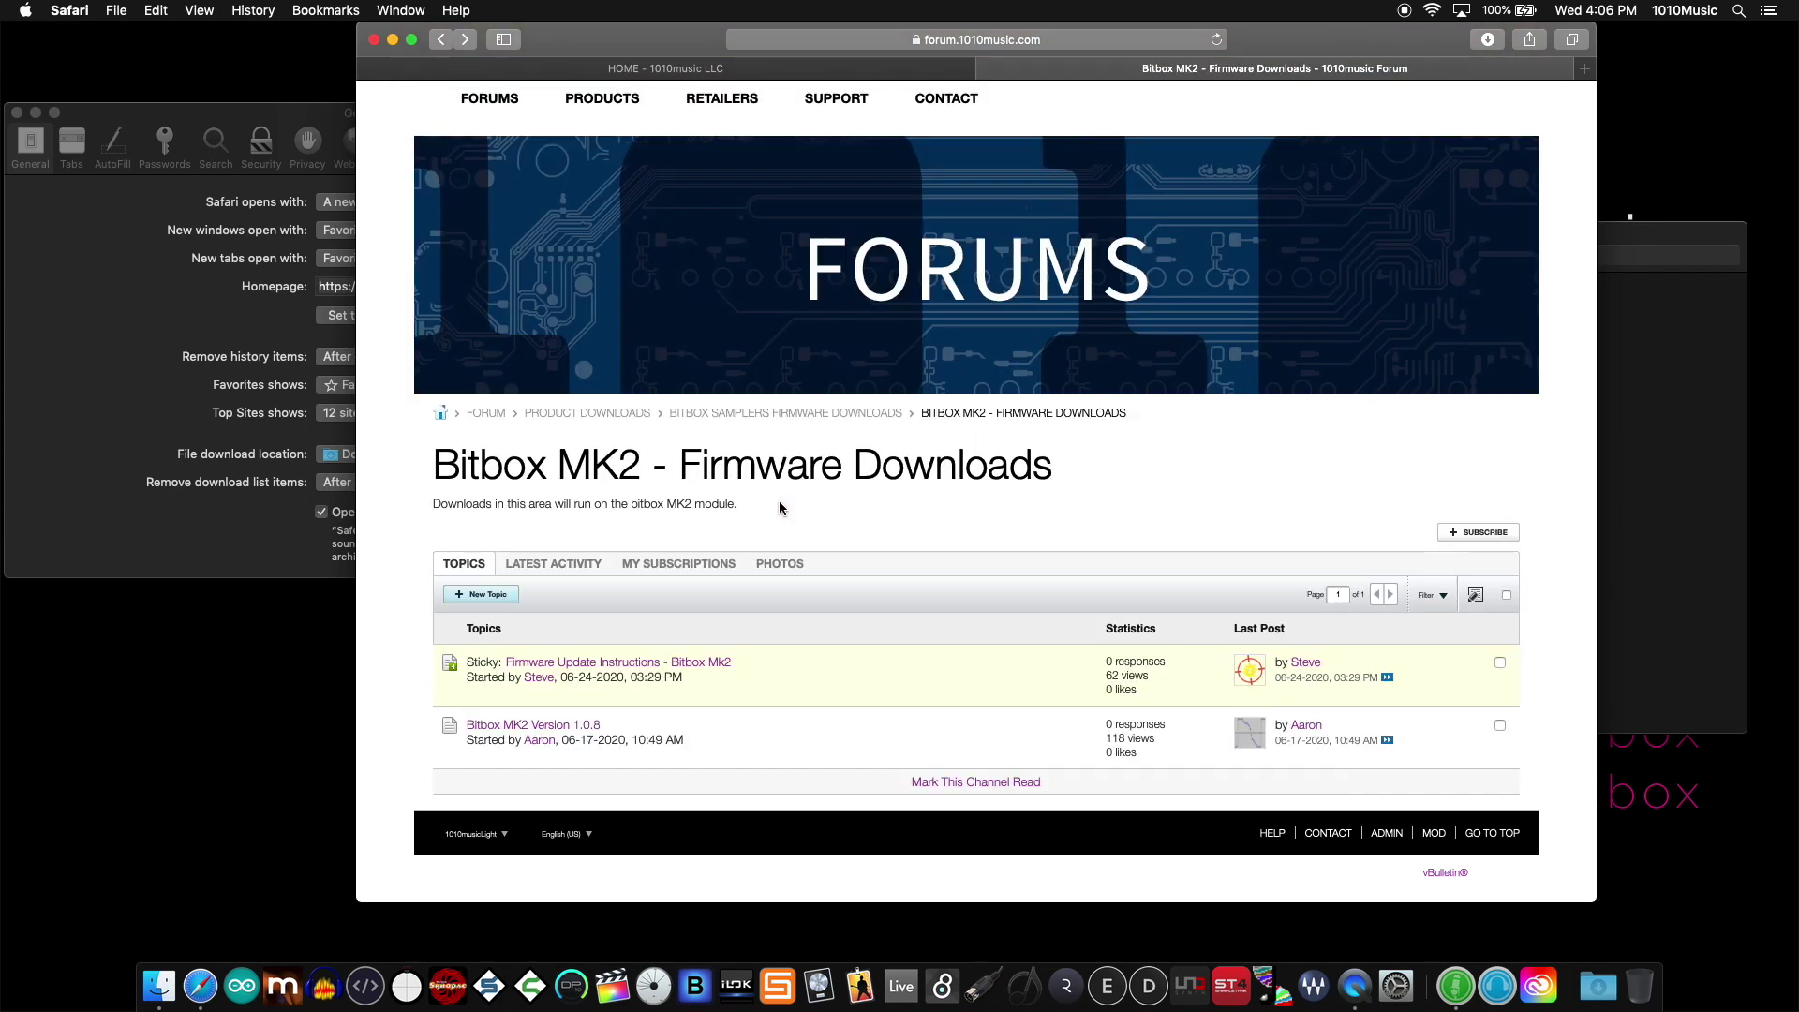
{"action": "left_click", "coordinate": [509, 730]}
{"action": "scroll", "coordinate": [766, 753], "scroll_direction": "down", "scroll_amount": 5}
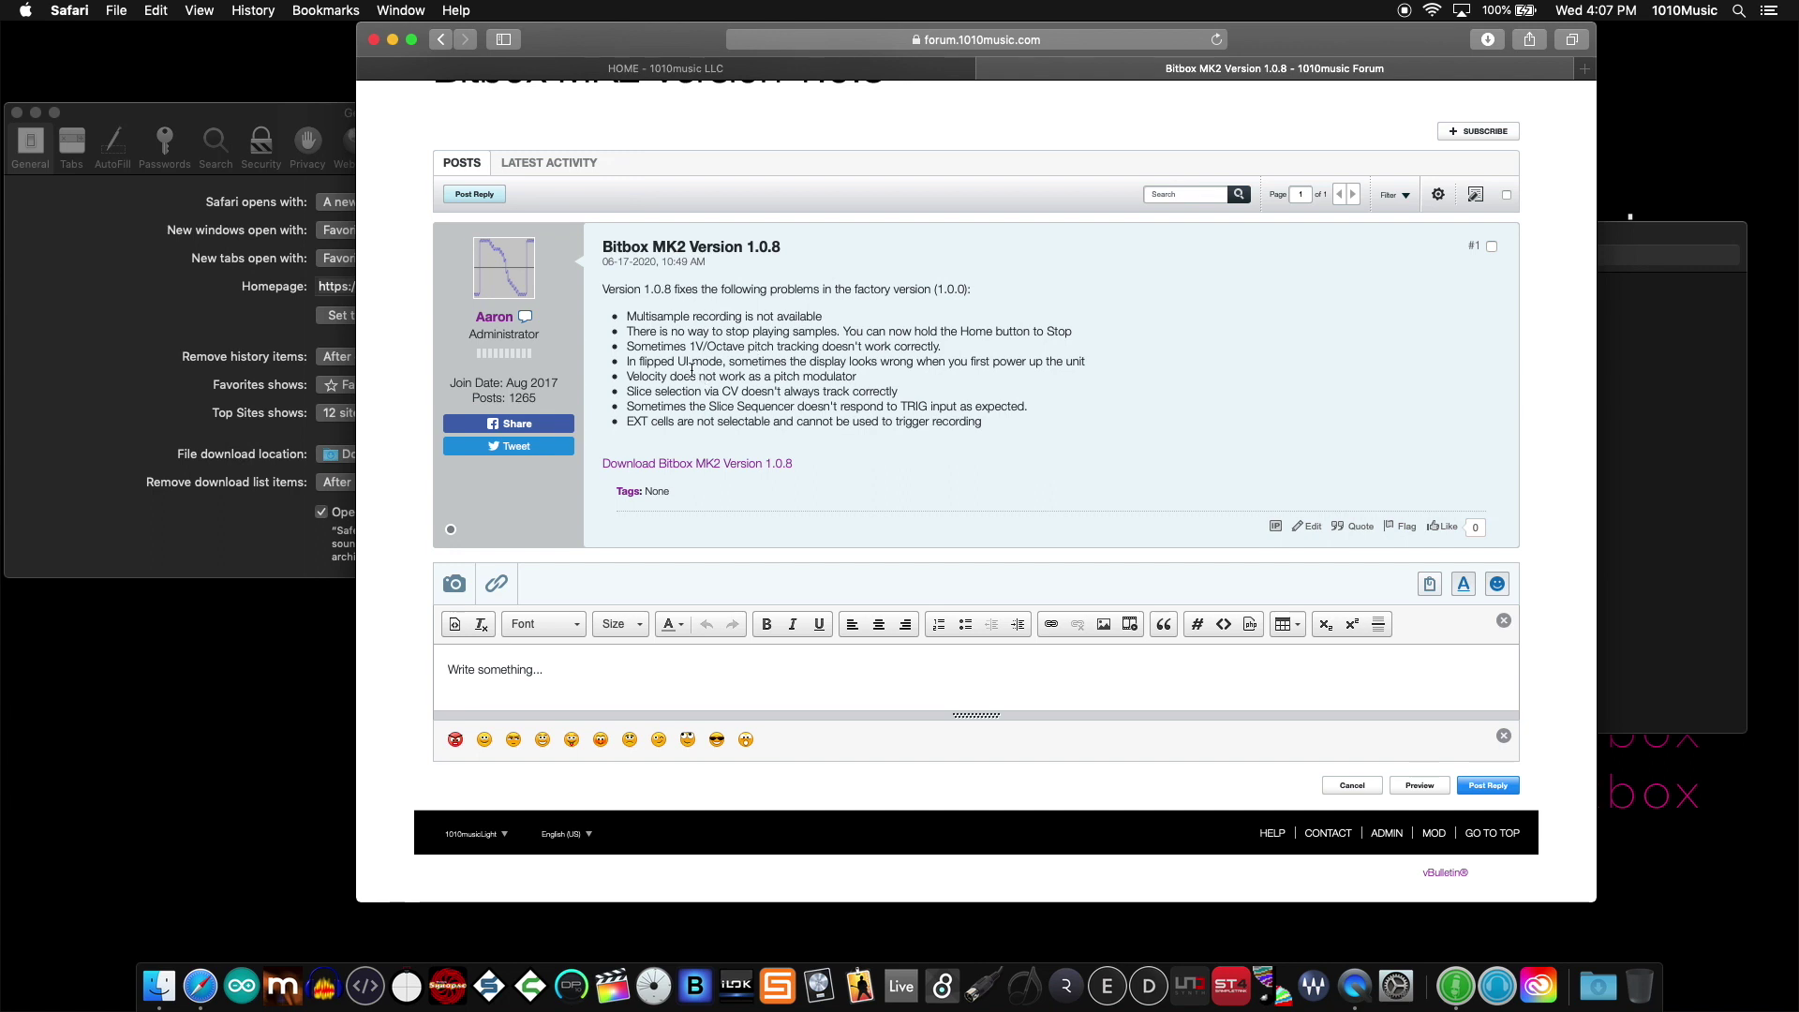
- Download the Bitbox MK2 1.0.8 firmware and unzip bitboxmk2108.zip in Downloads to get BITBOXMK2.BIN
{"action": "left_click", "coordinate": [696, 466]}
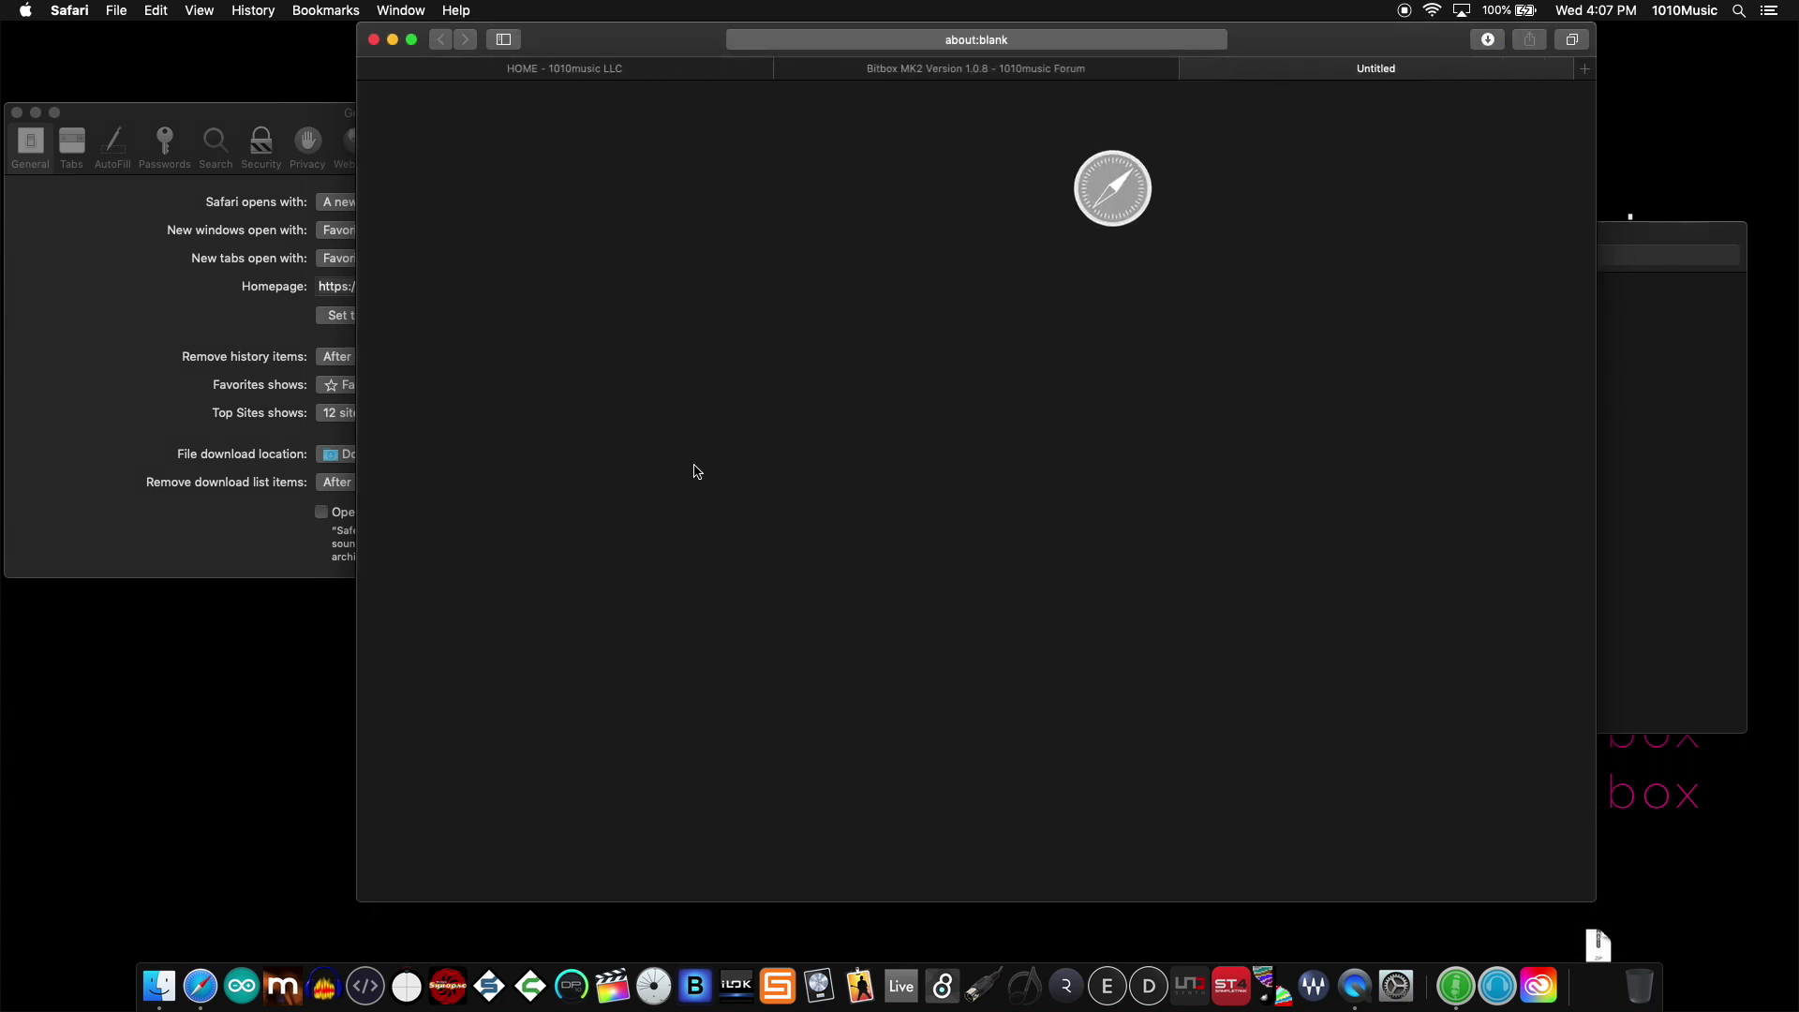
{"action": "left_click", "coordinate": [1654, 307]}
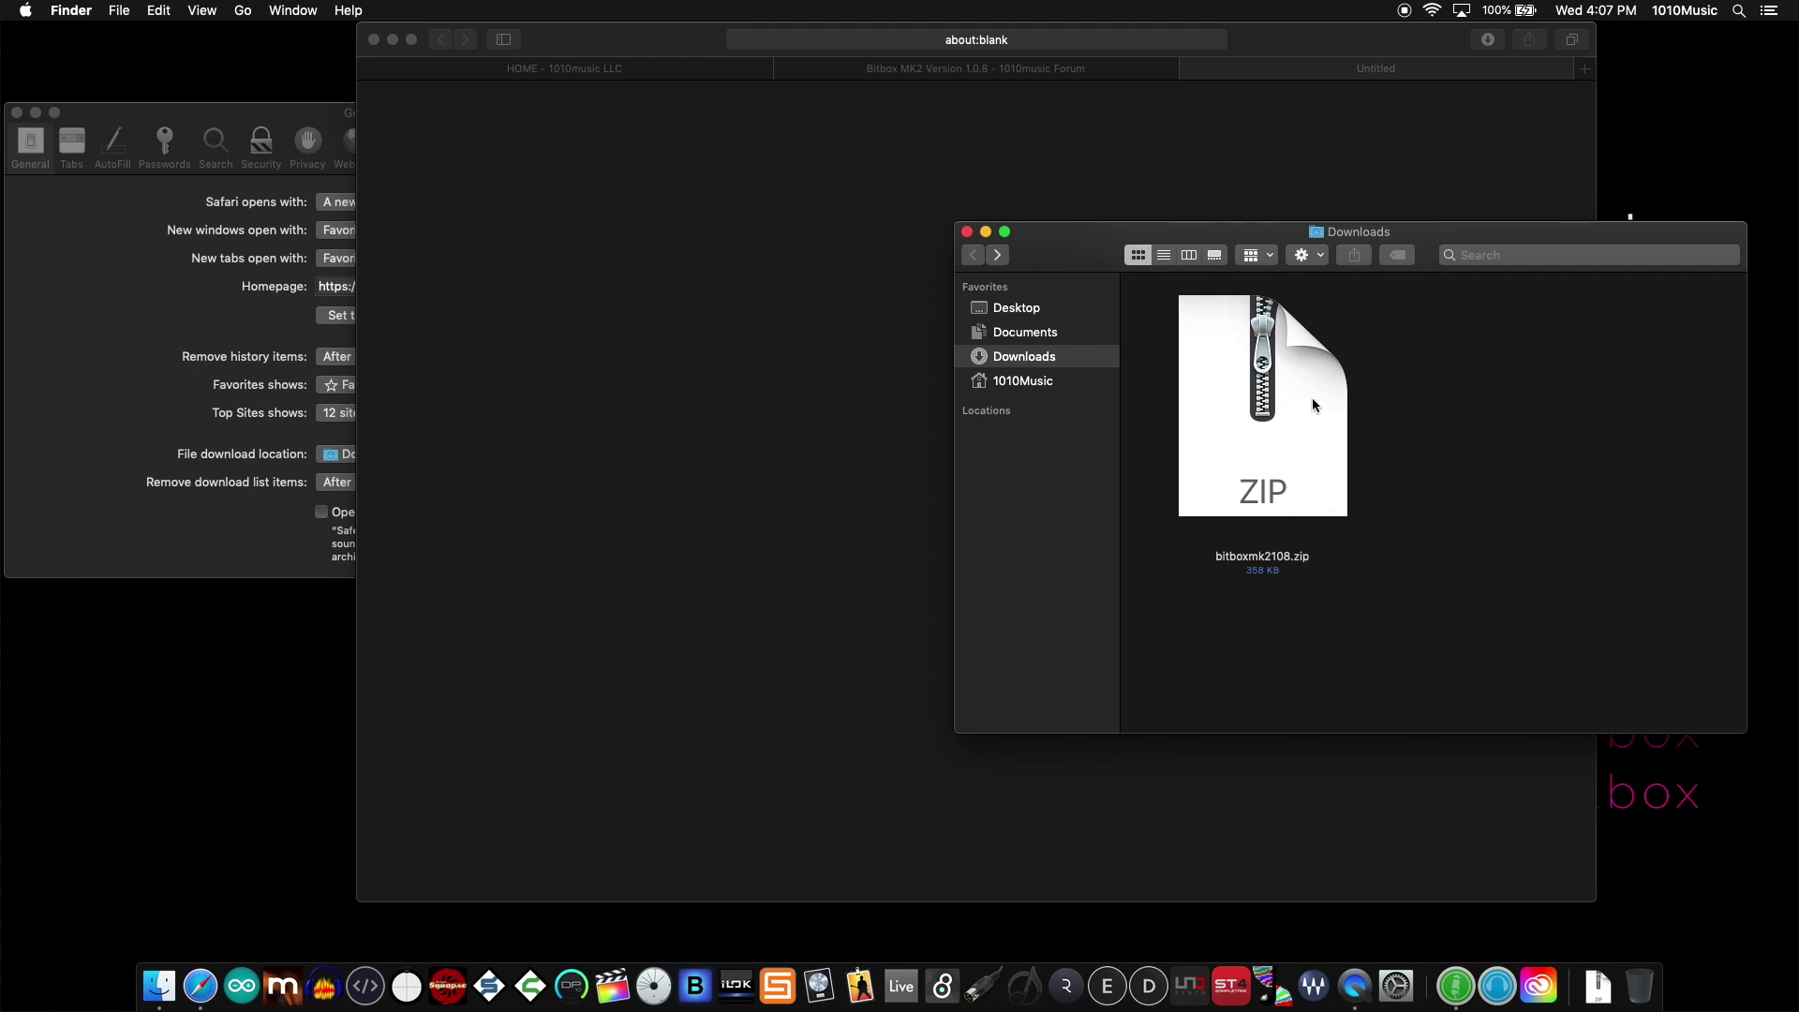
{"action": "left_click", "coordinate": [1289, 480]}
{"action": "double_click", "coordinate": [1283, 485]}
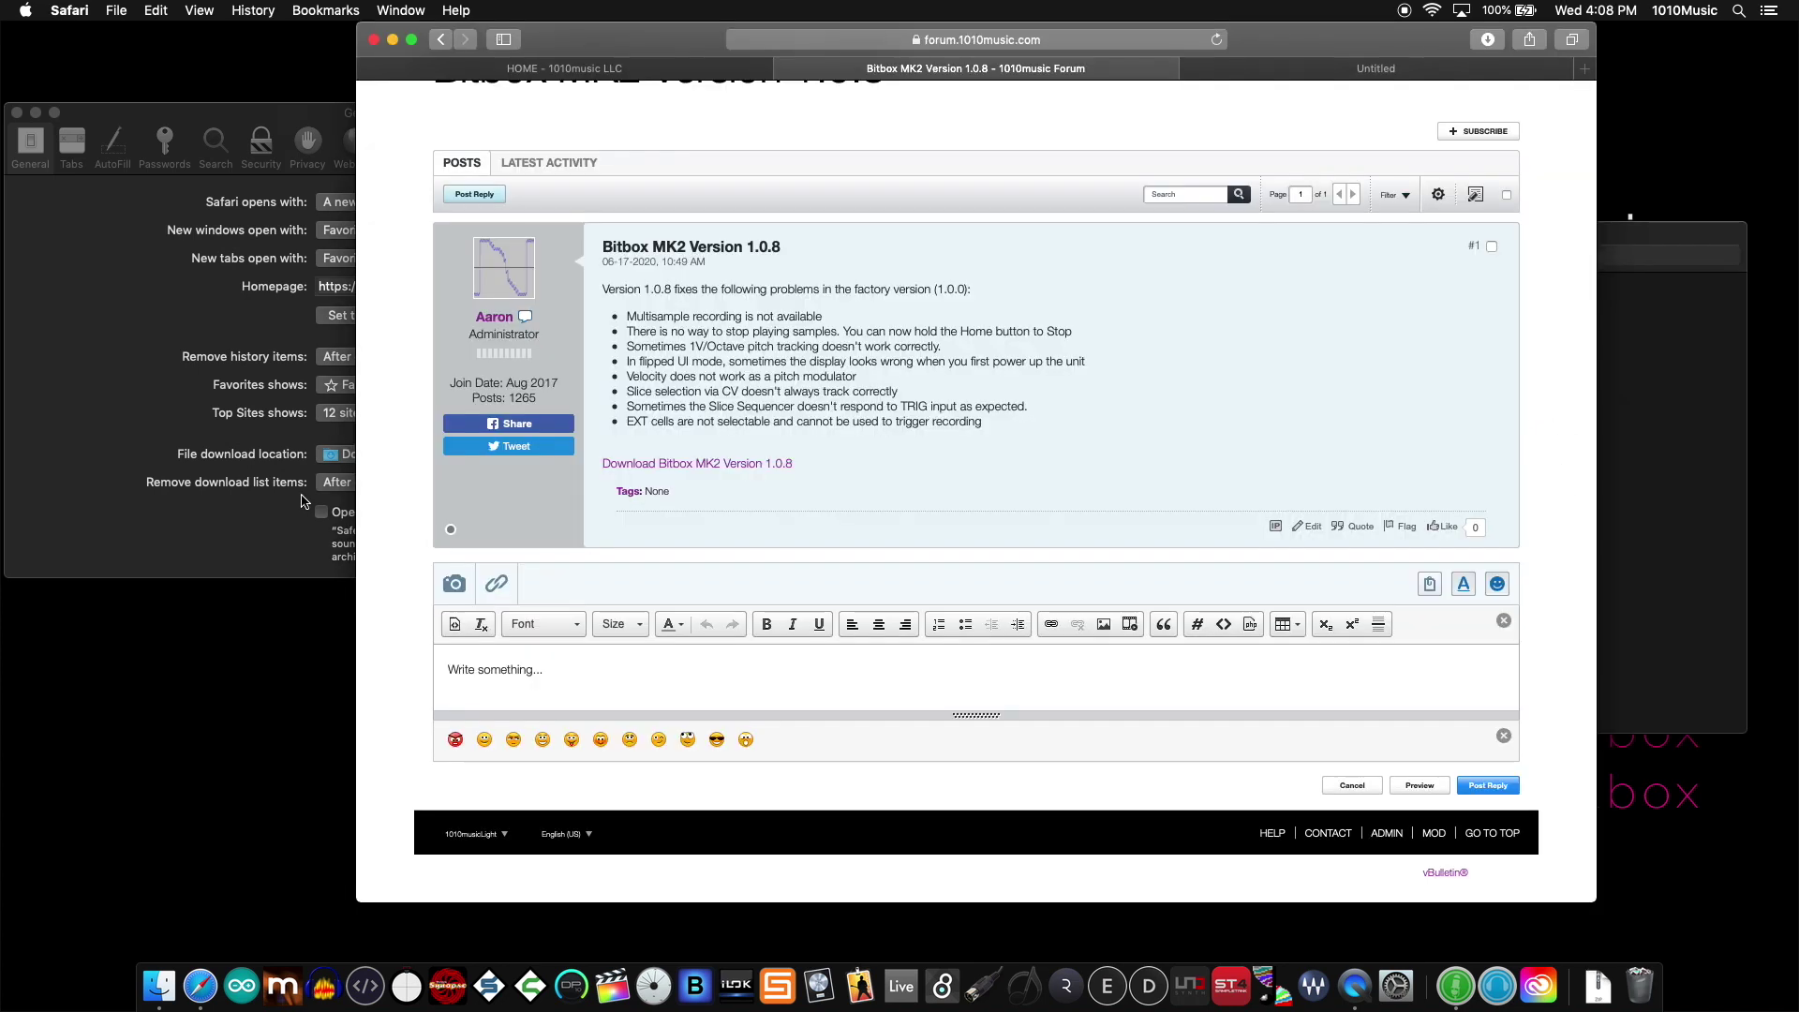
- Enable "Open 'safe' files after downloading" in Safari's General preferences, then return to the forum post
{"action": "left_click", "coordinate": [259, 531]}
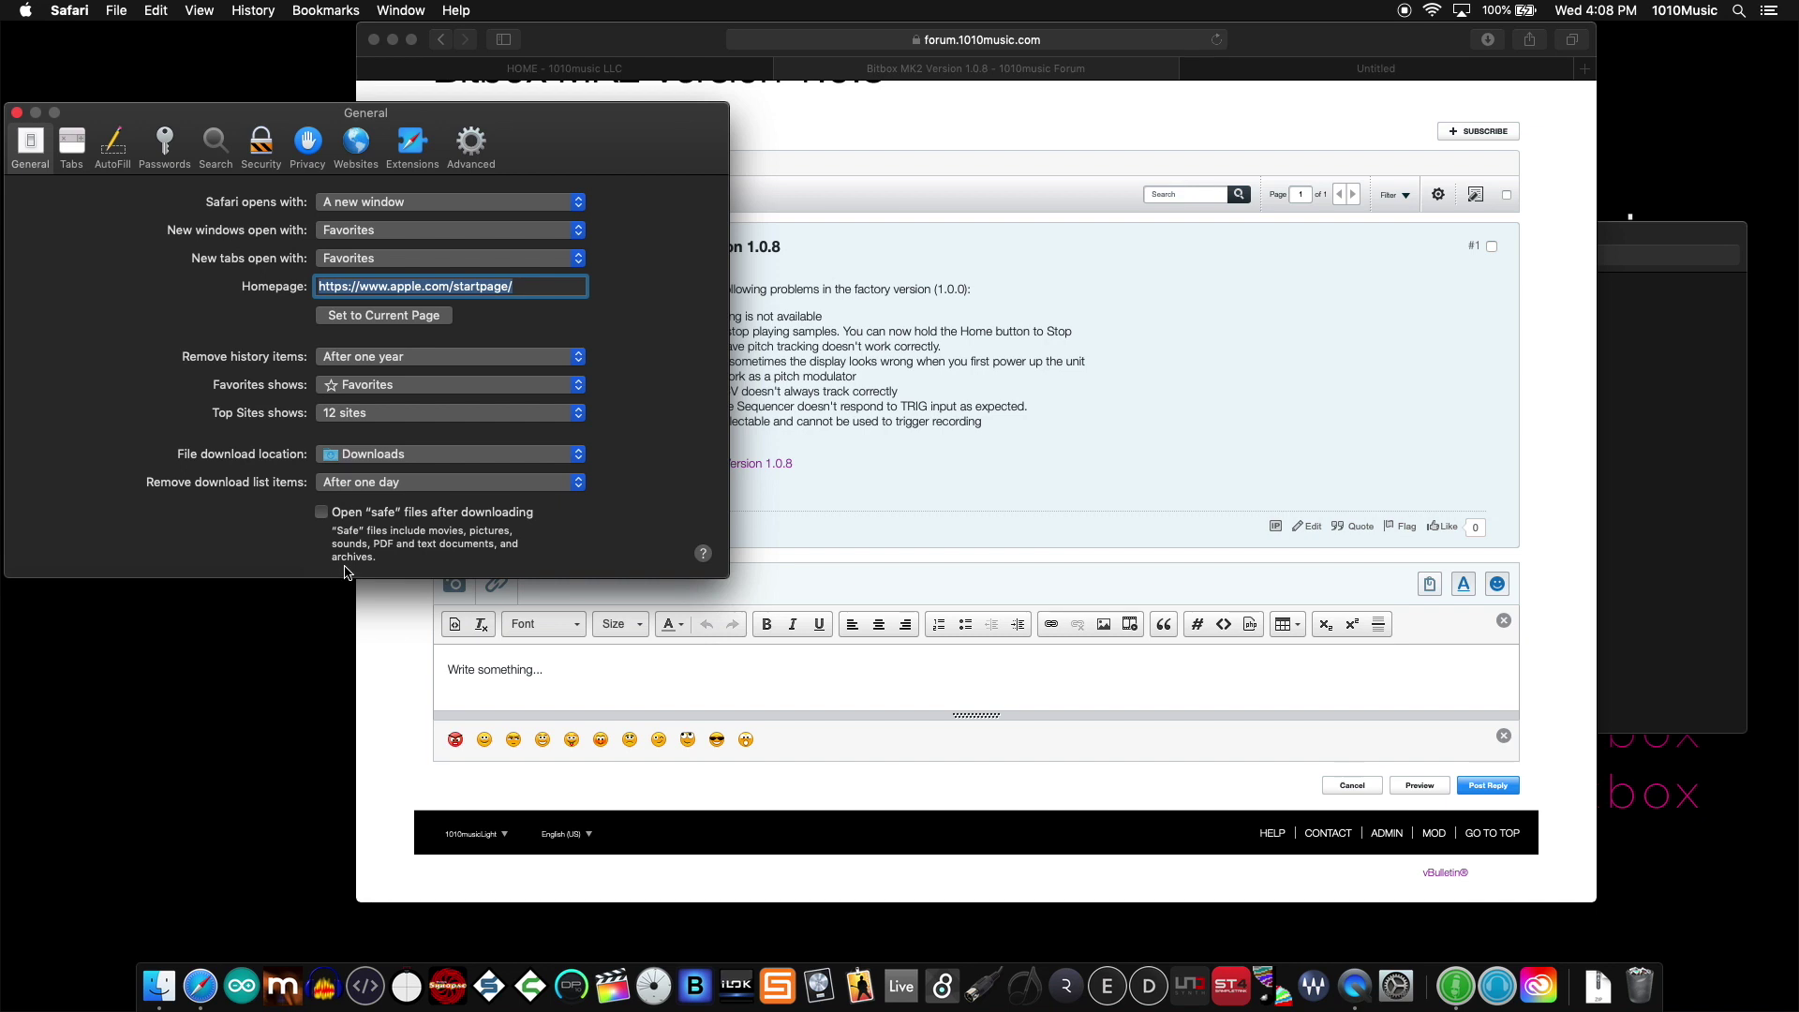
{"action": "left_click", "coordinate": [323, 514]}
{"action": "left_click", "coordinate": [894, 525]}
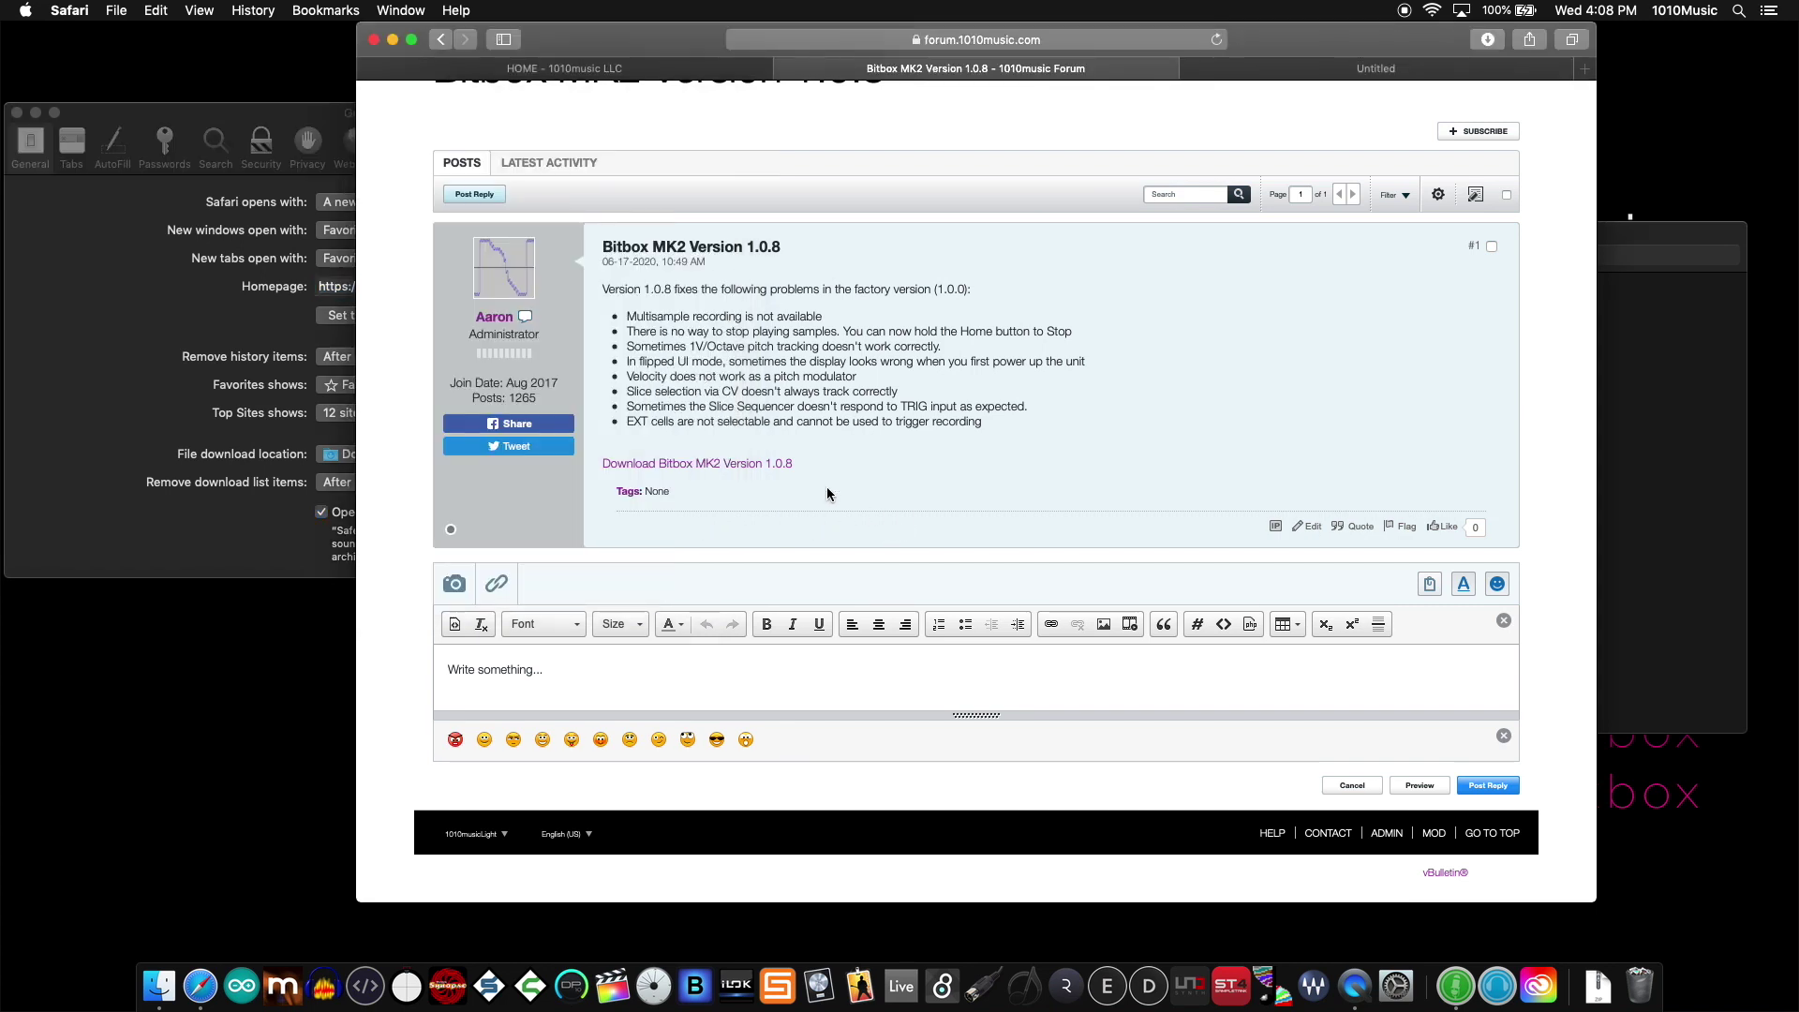
- Re-download the MK2 1.0.8 firmware and move BITBOXMK2.BIN beside its zip in Downloads
{"action": "left_click", "coordinate": [731, 465]}
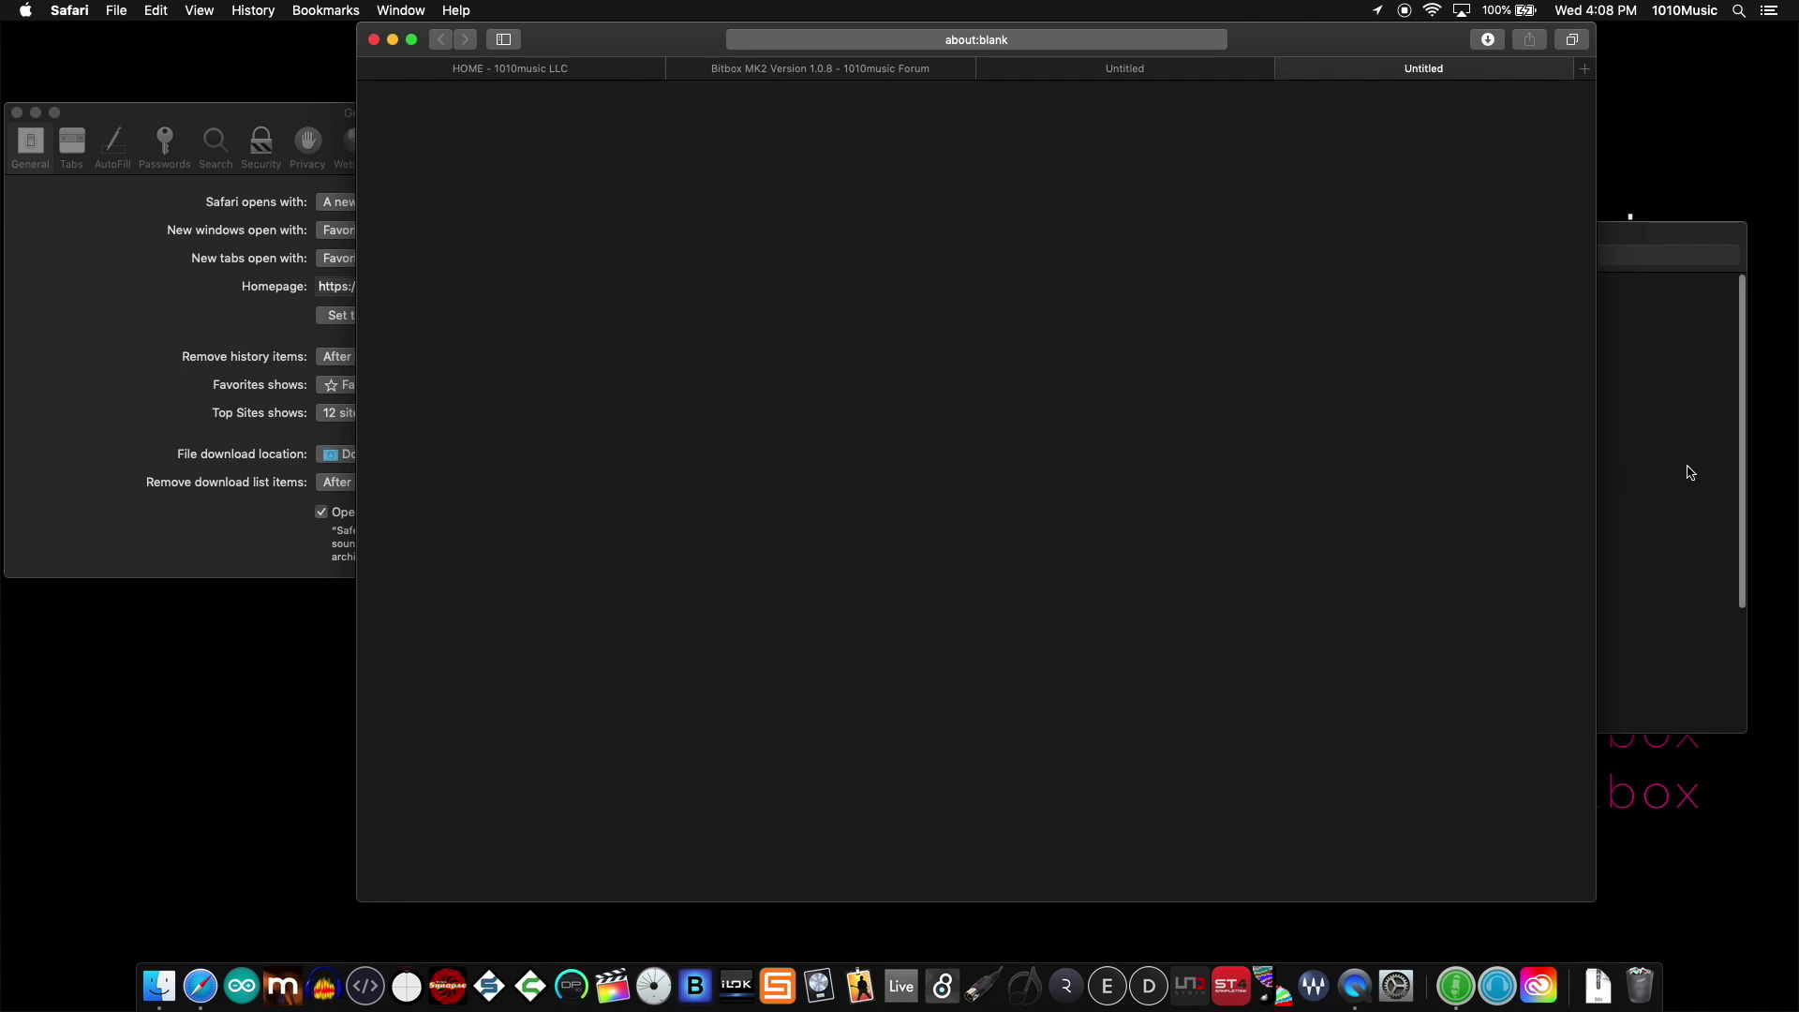
{"action": "left_click", "coordinate": [1690, 472]}
{"action": "left_click", "coordinate": [1319, 682]}
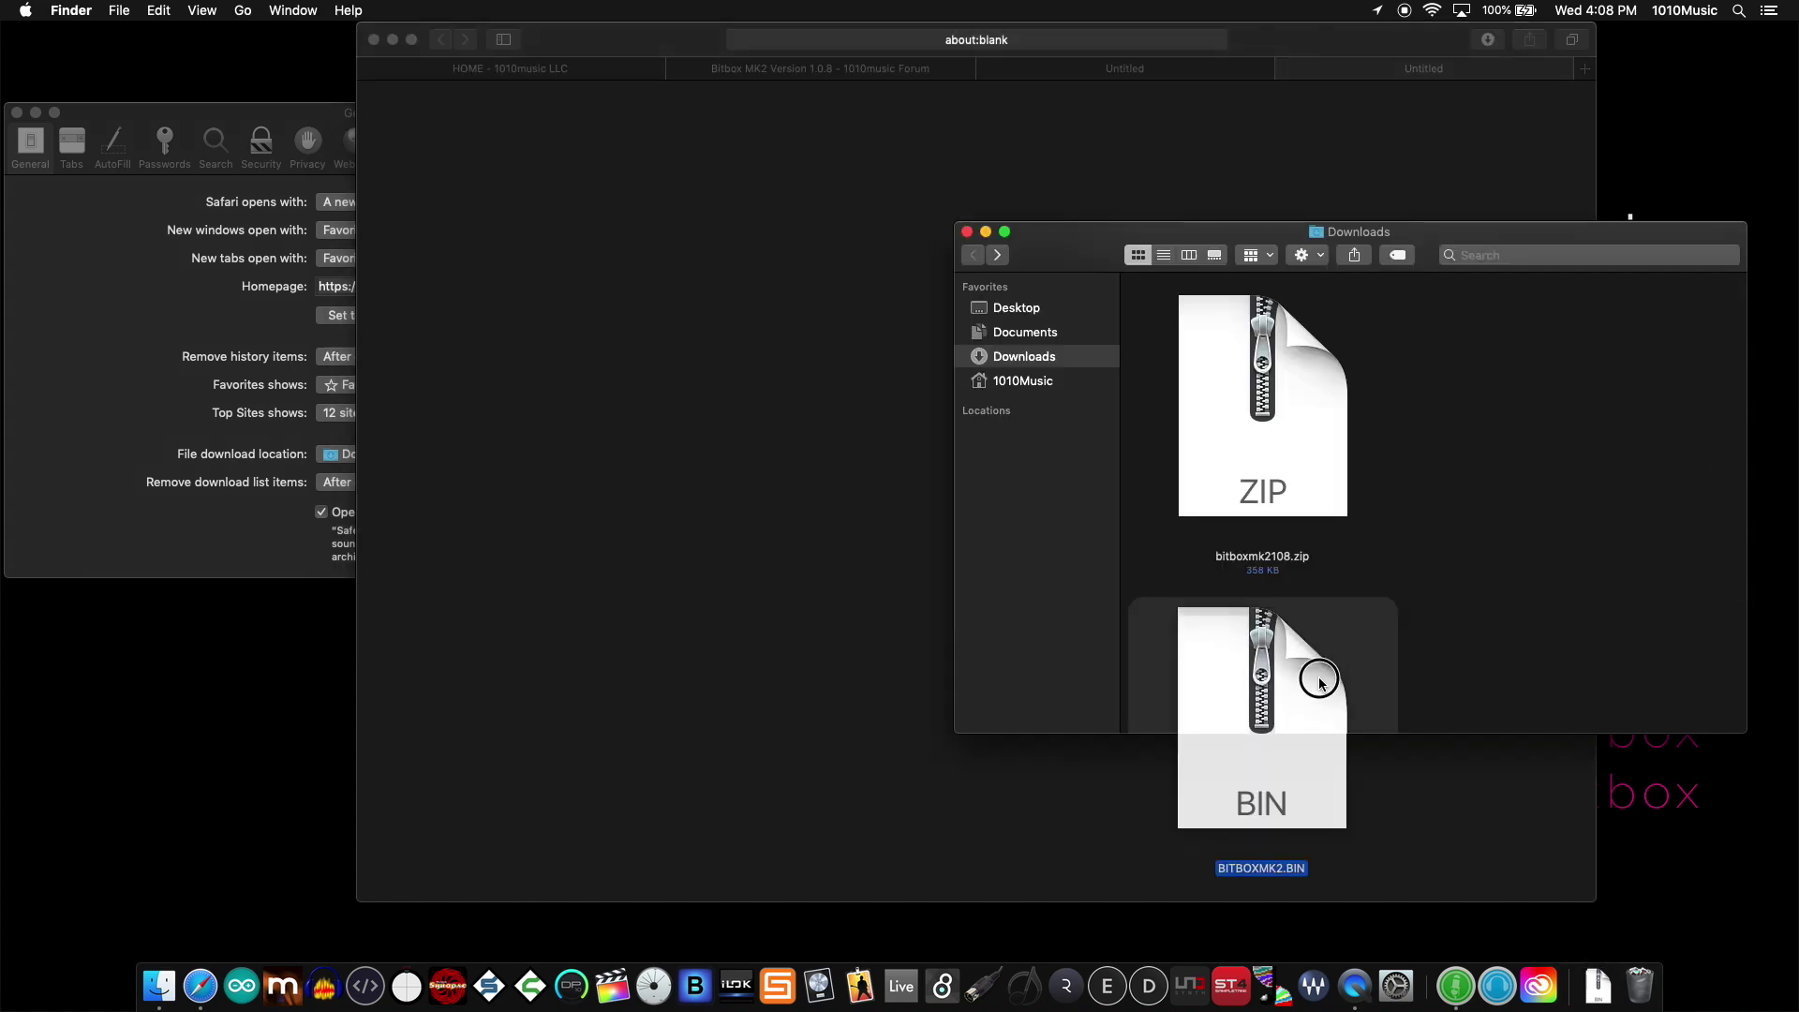
{"action": "left_click_drag", "start_coordinate": [1319, 682], "coordinate": [1598, 380]}
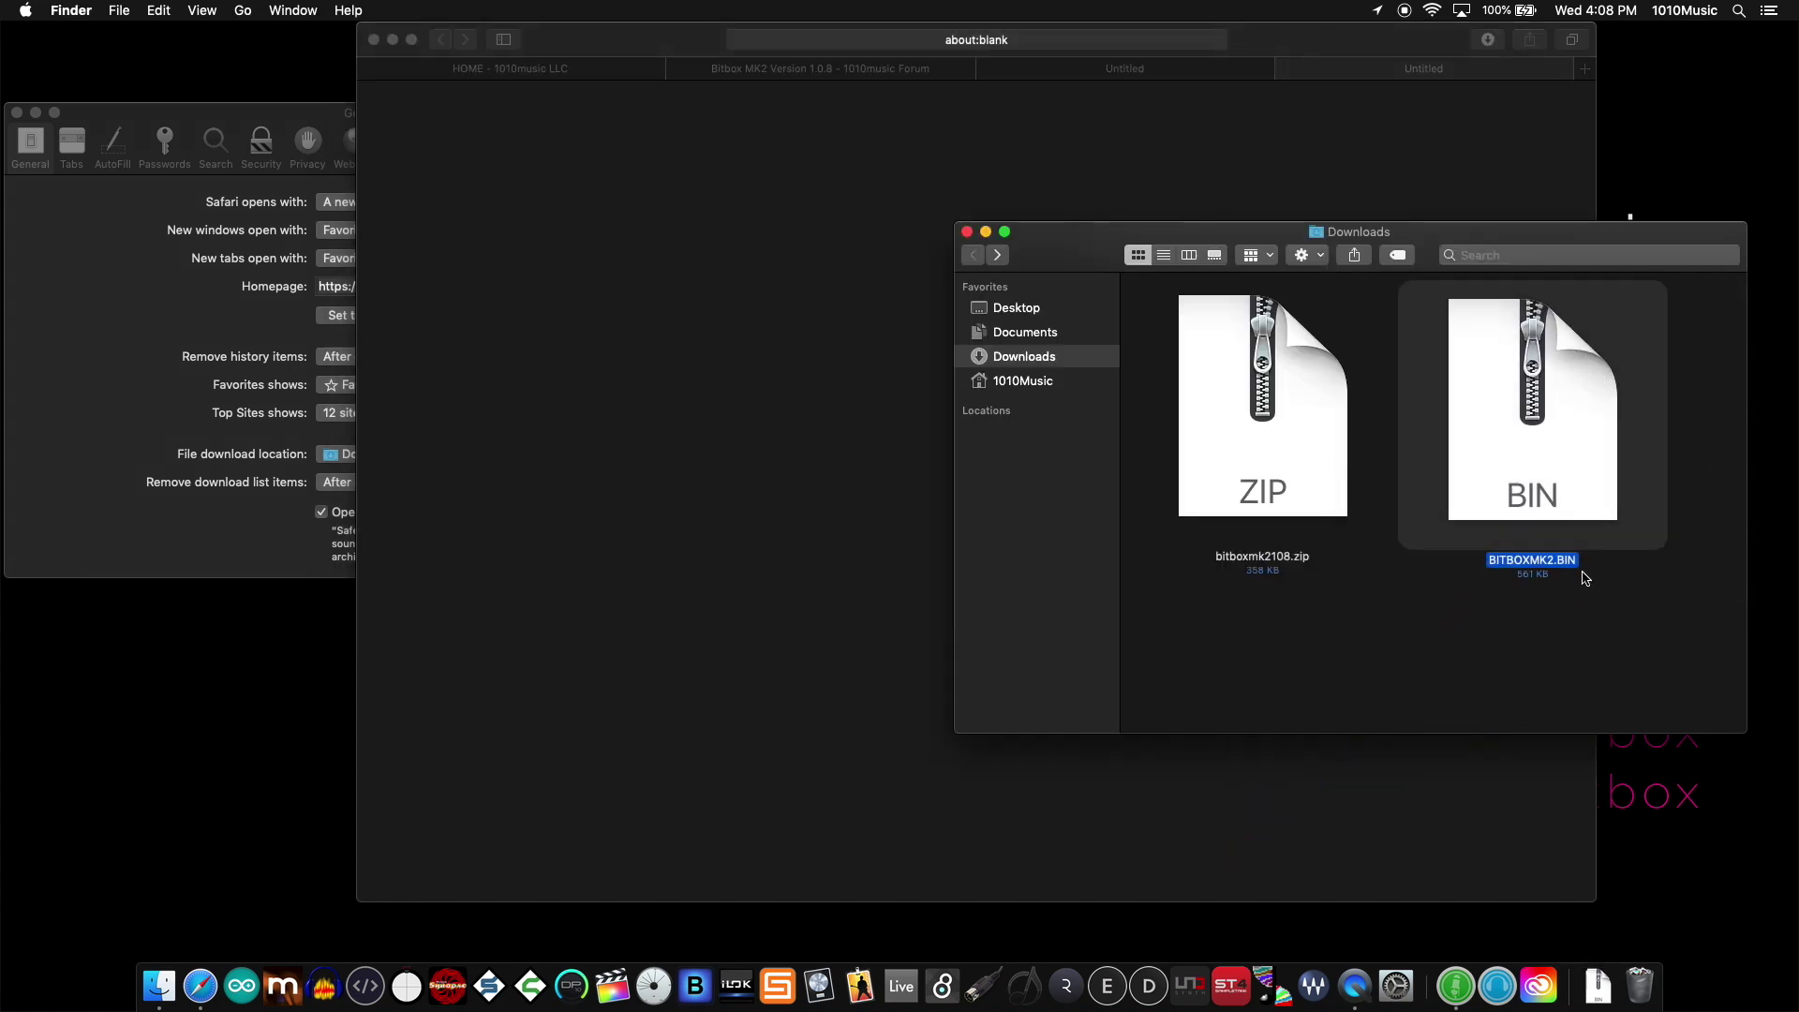
{"action": "left_click", "coordinate": [281, 543]}
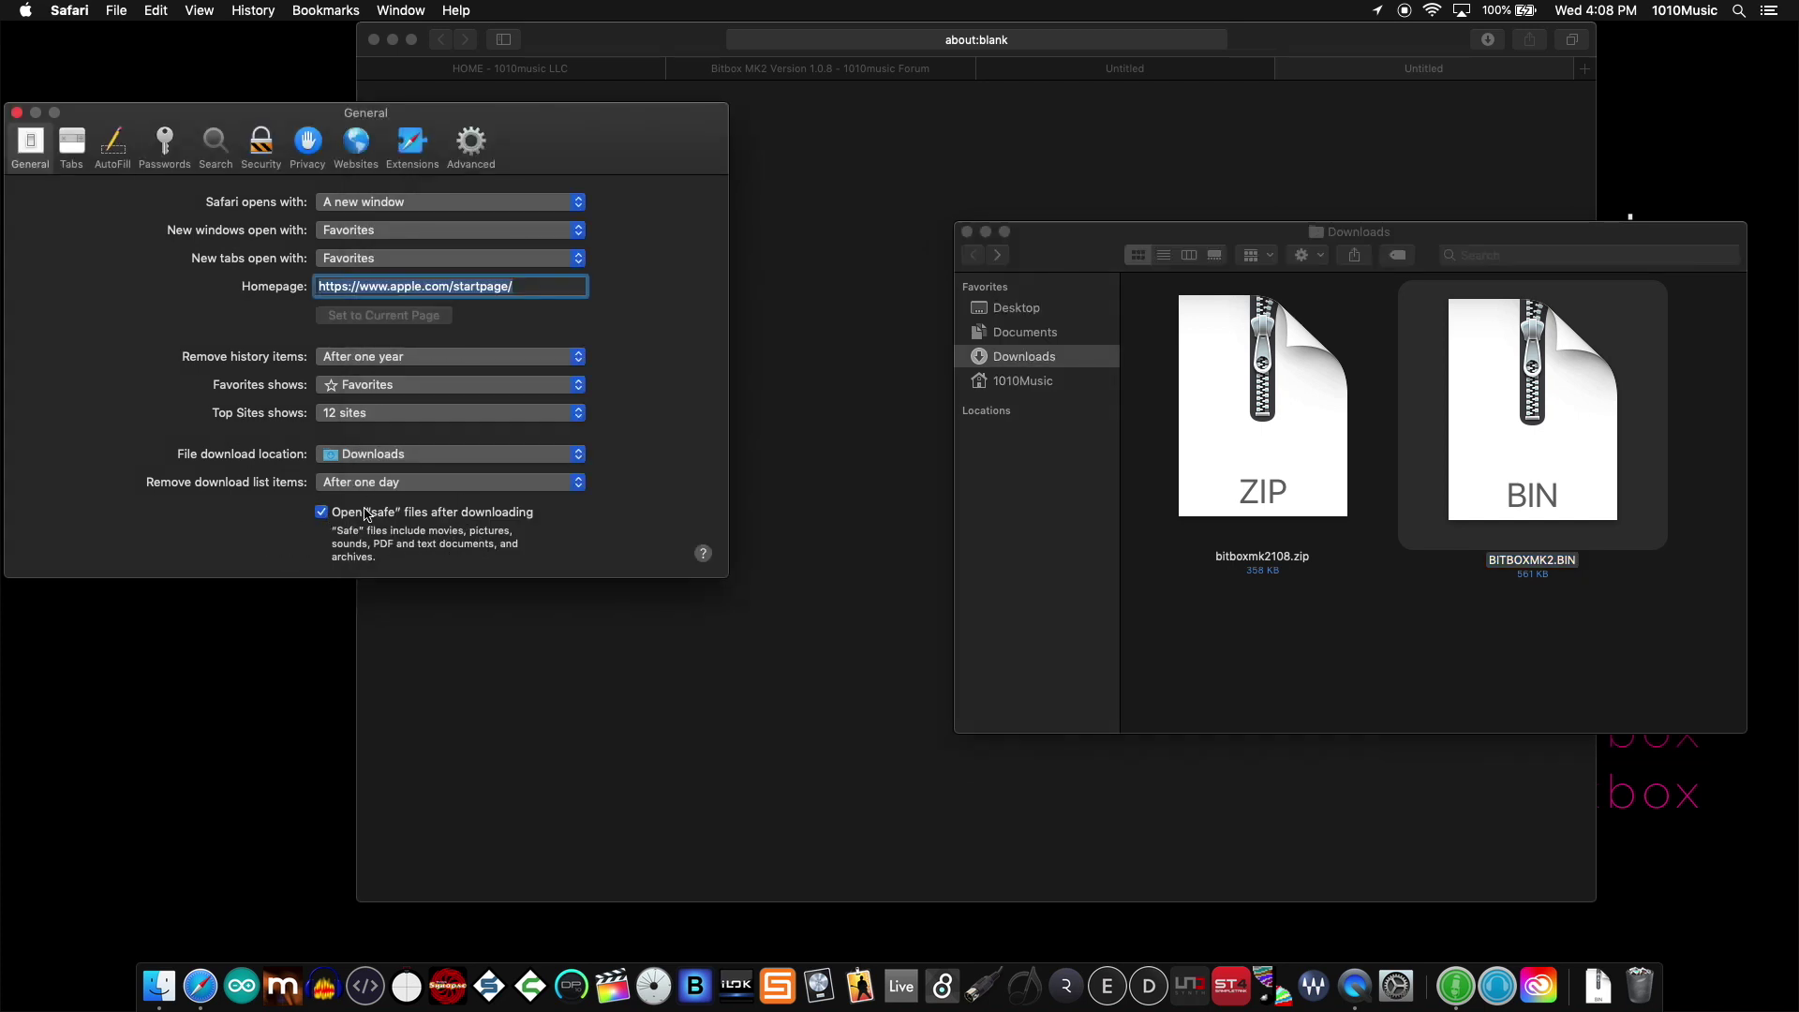
{"action": "left_click", "coordinate": [1237, 630]}
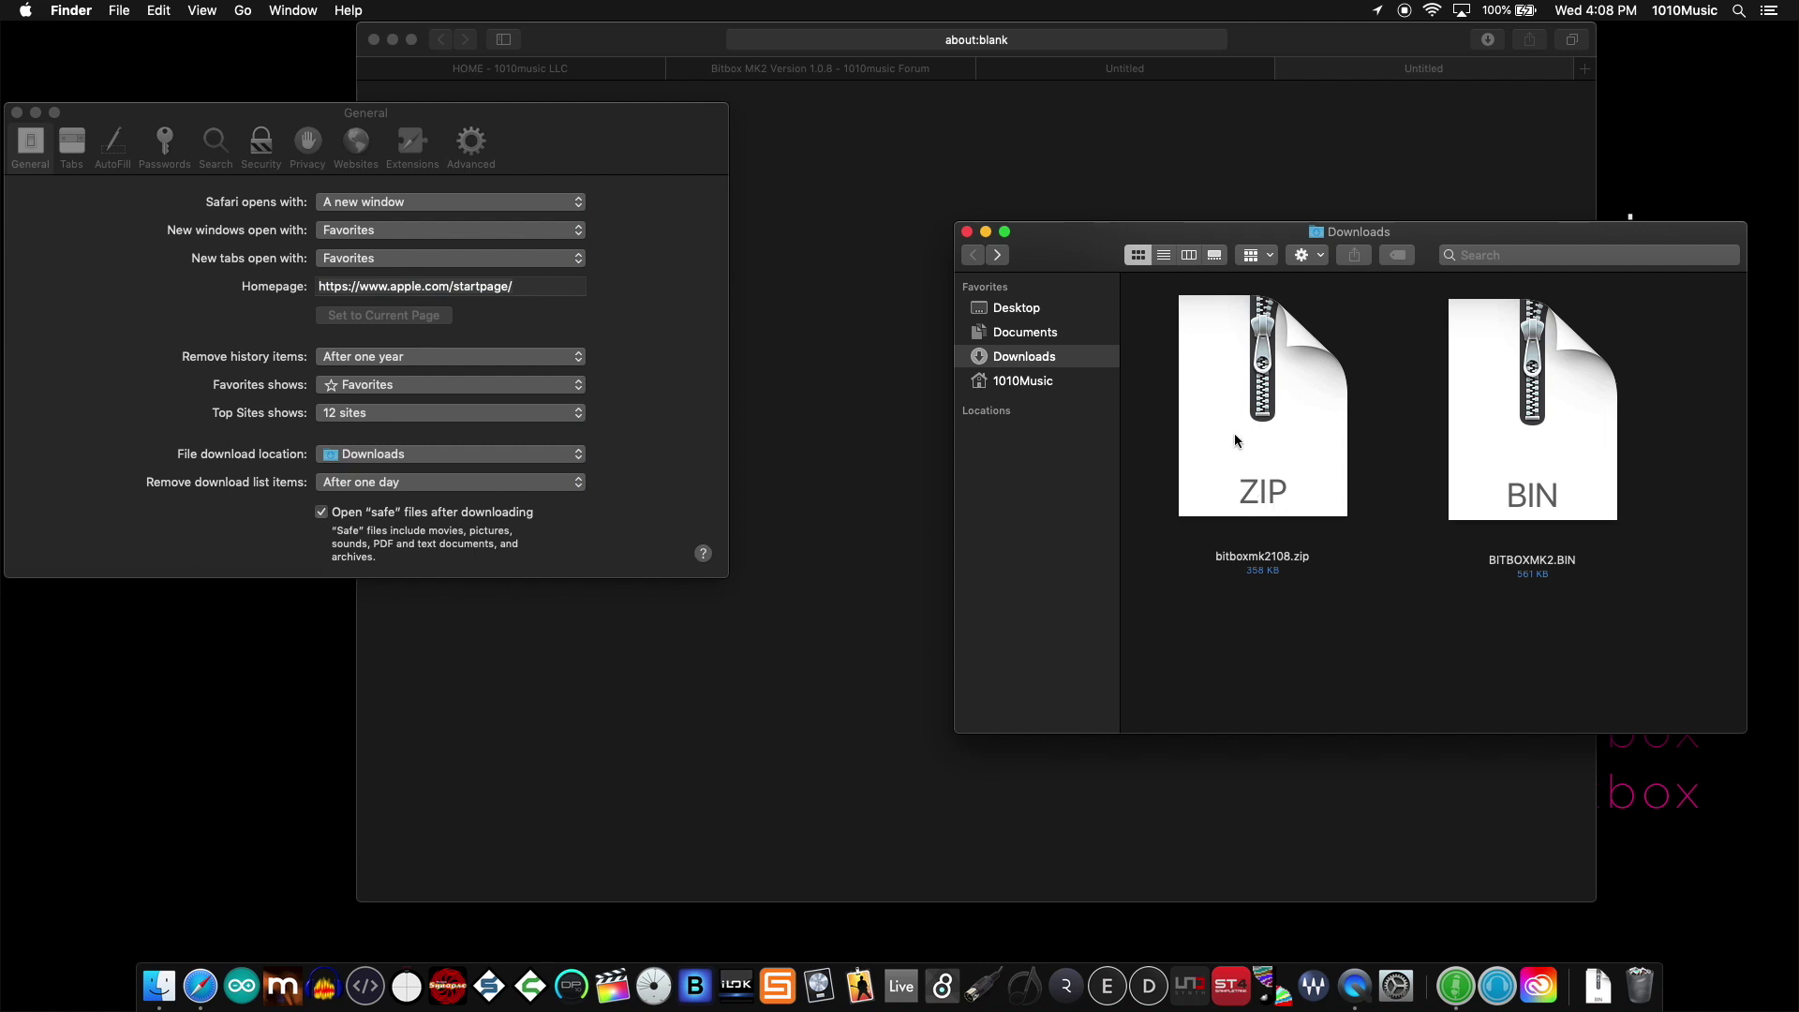
{"action": "left_click", "coordinate": [1491, 426]}
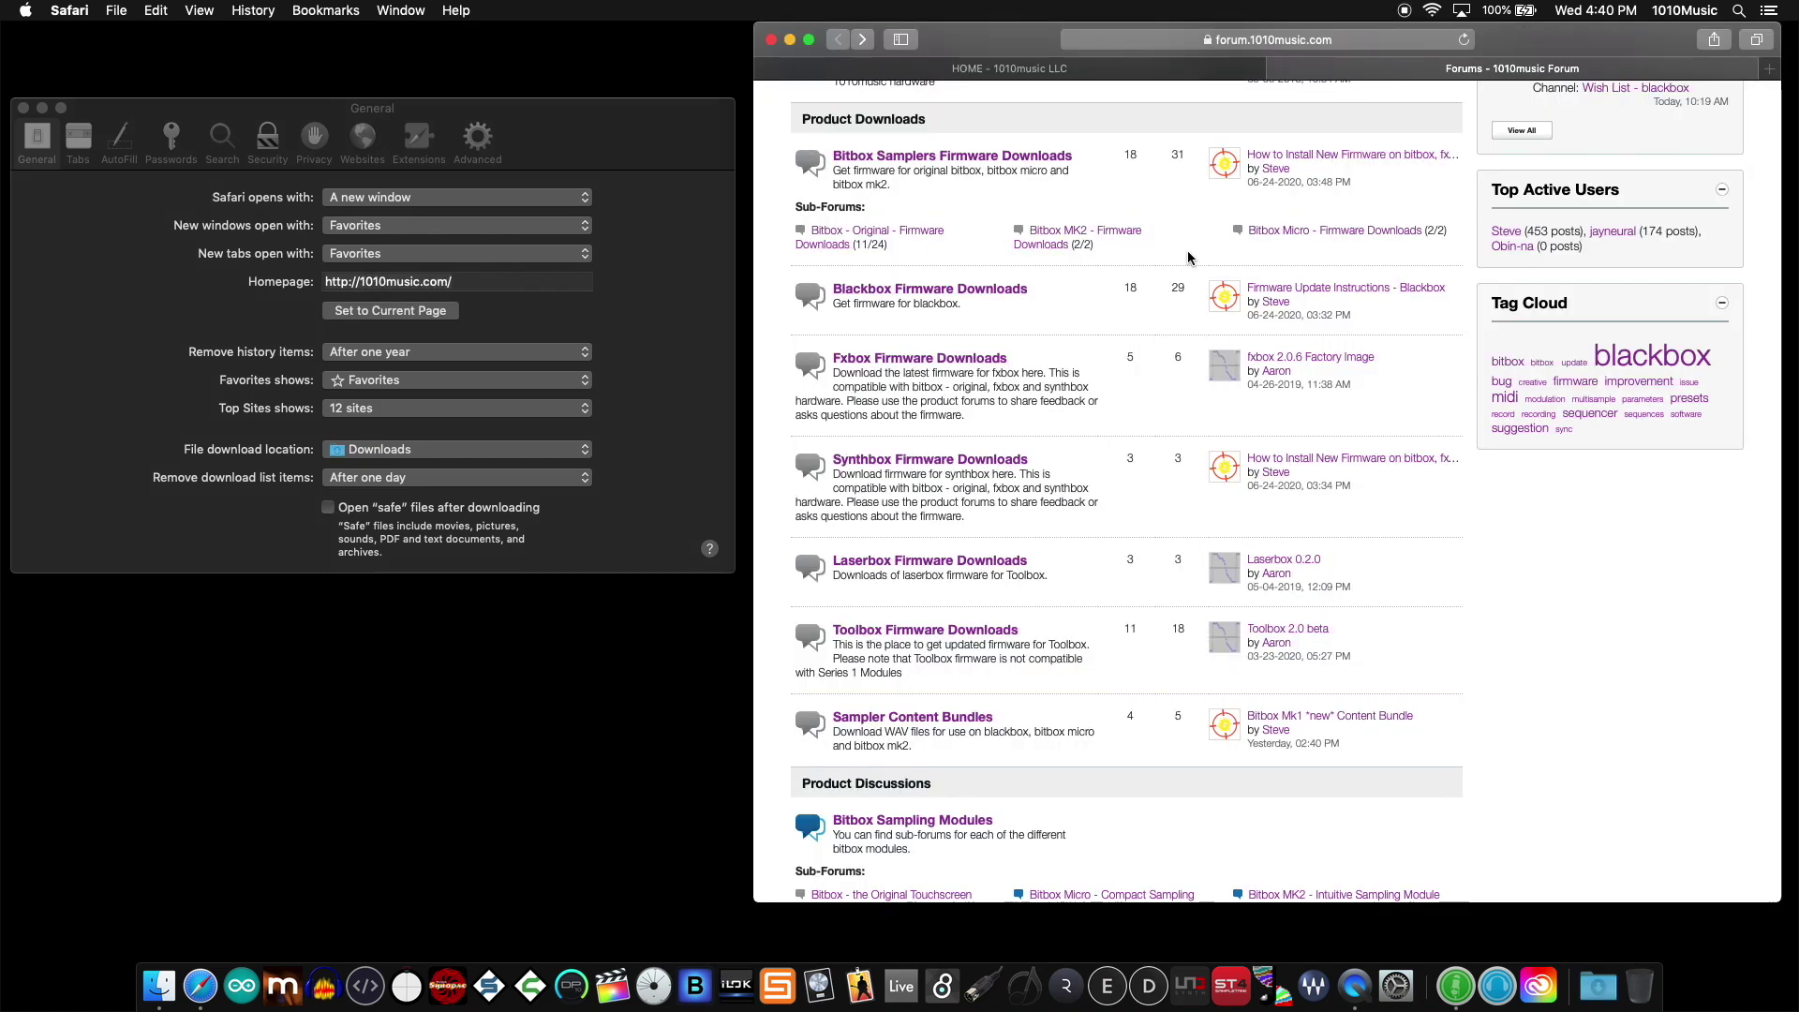
- Open the Bitbox Micro Version 1.0.7 forum post and download its firmware
{"action": "left_click", "coordinate": [1259, 242]}
{"action": "scroll", "coordinate": [1076, 576], "scroll_direction": "down", "scroll_amount": 2}
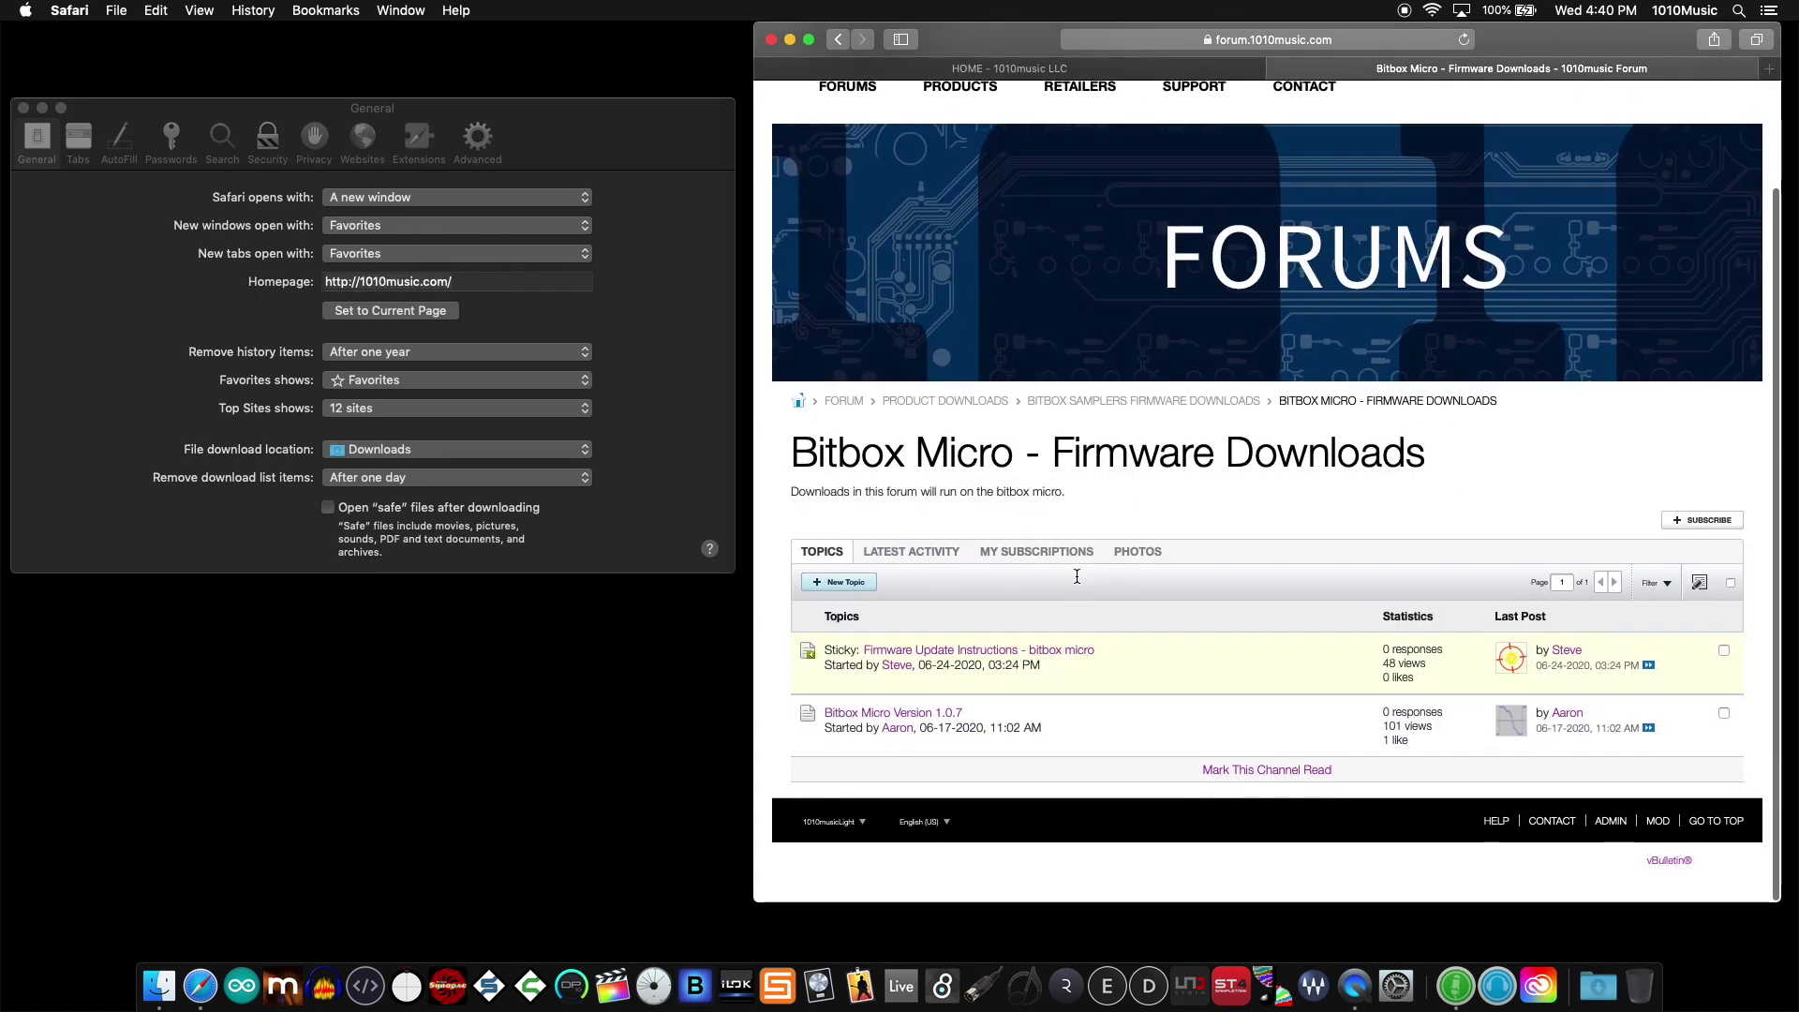
{"action": "scroll", "coordinate": [1077, 576], "scroll_direction": "up", "scroll_amount": 1}
{"action": "left_click", "coordinate": [907, 726]}
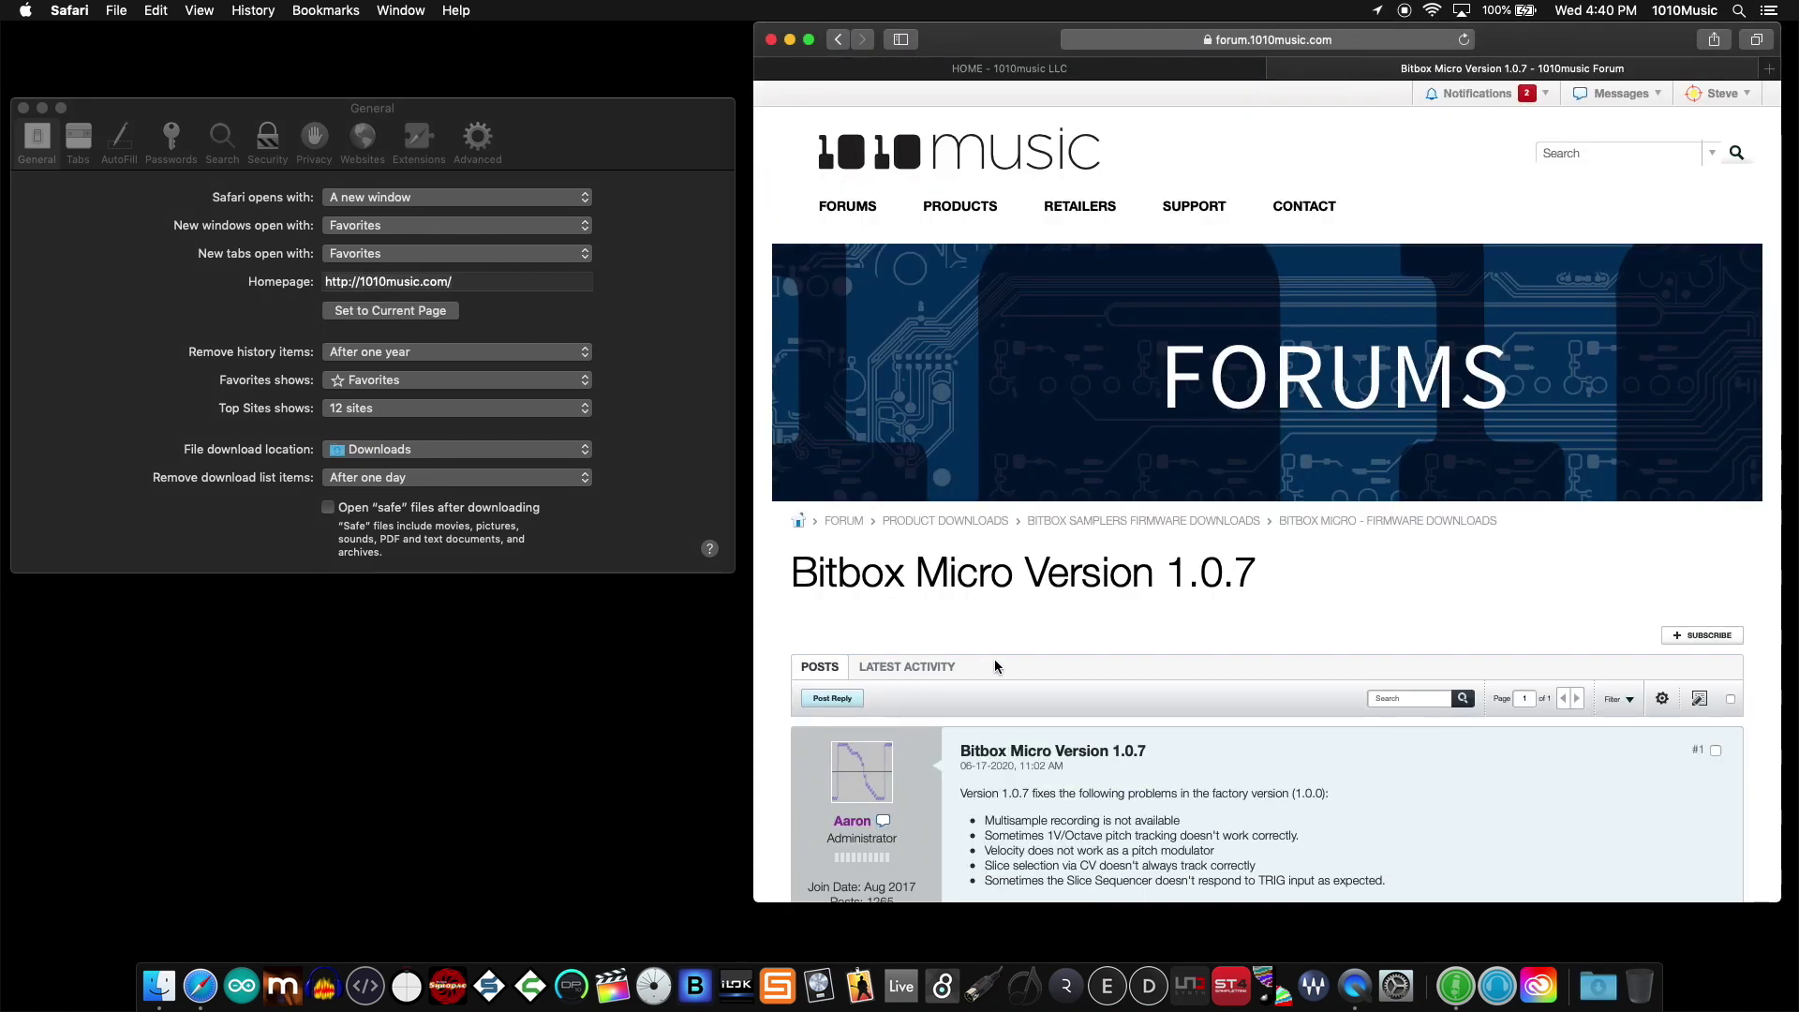
{"action": "scroll", "coordinate": [995, 665], "scroll_direction": "down", "scroll_amount": 5}
{"action": "left_click", "coordinate": [997, 438]}
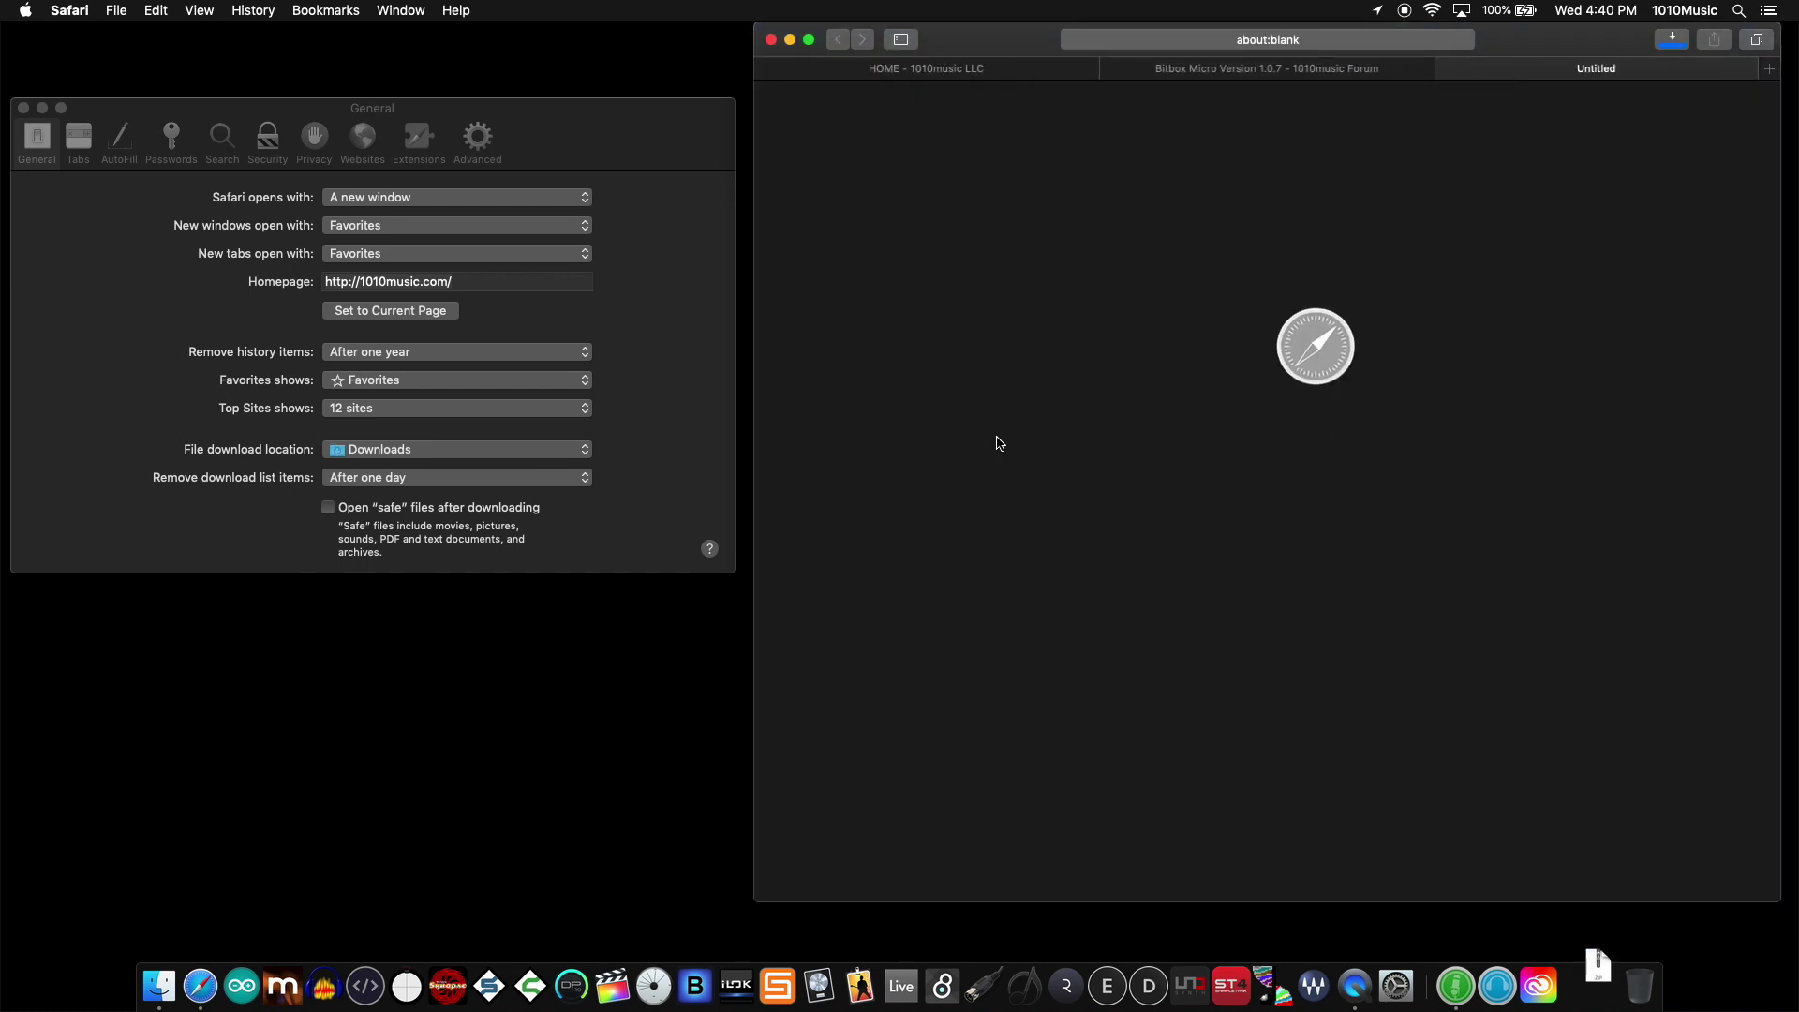
- Reveal micro107.zip in Finder and unzip it to get MICRO.BIN
{"action": "left_click", "coordinate": [1672, 39]}
{"action": "left_click", "coordinate": [1765, 122]}
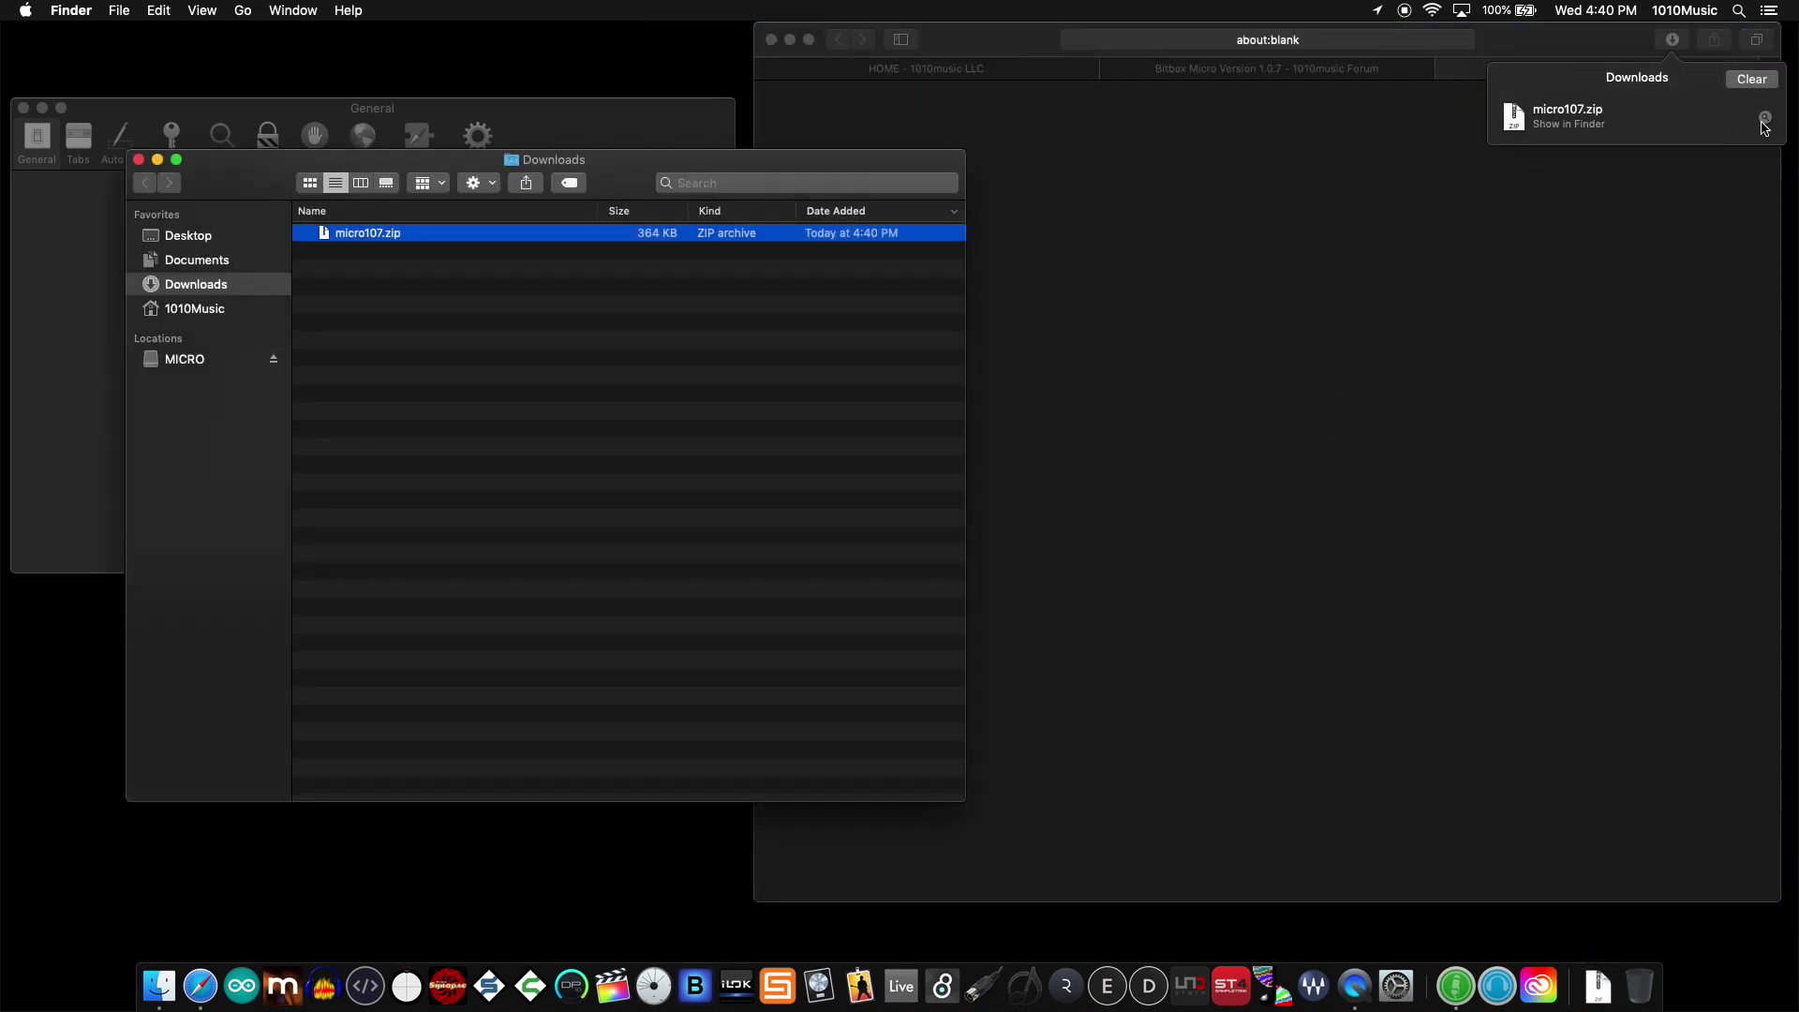
{"action": "left_click", "coordinate": [310, 184]}
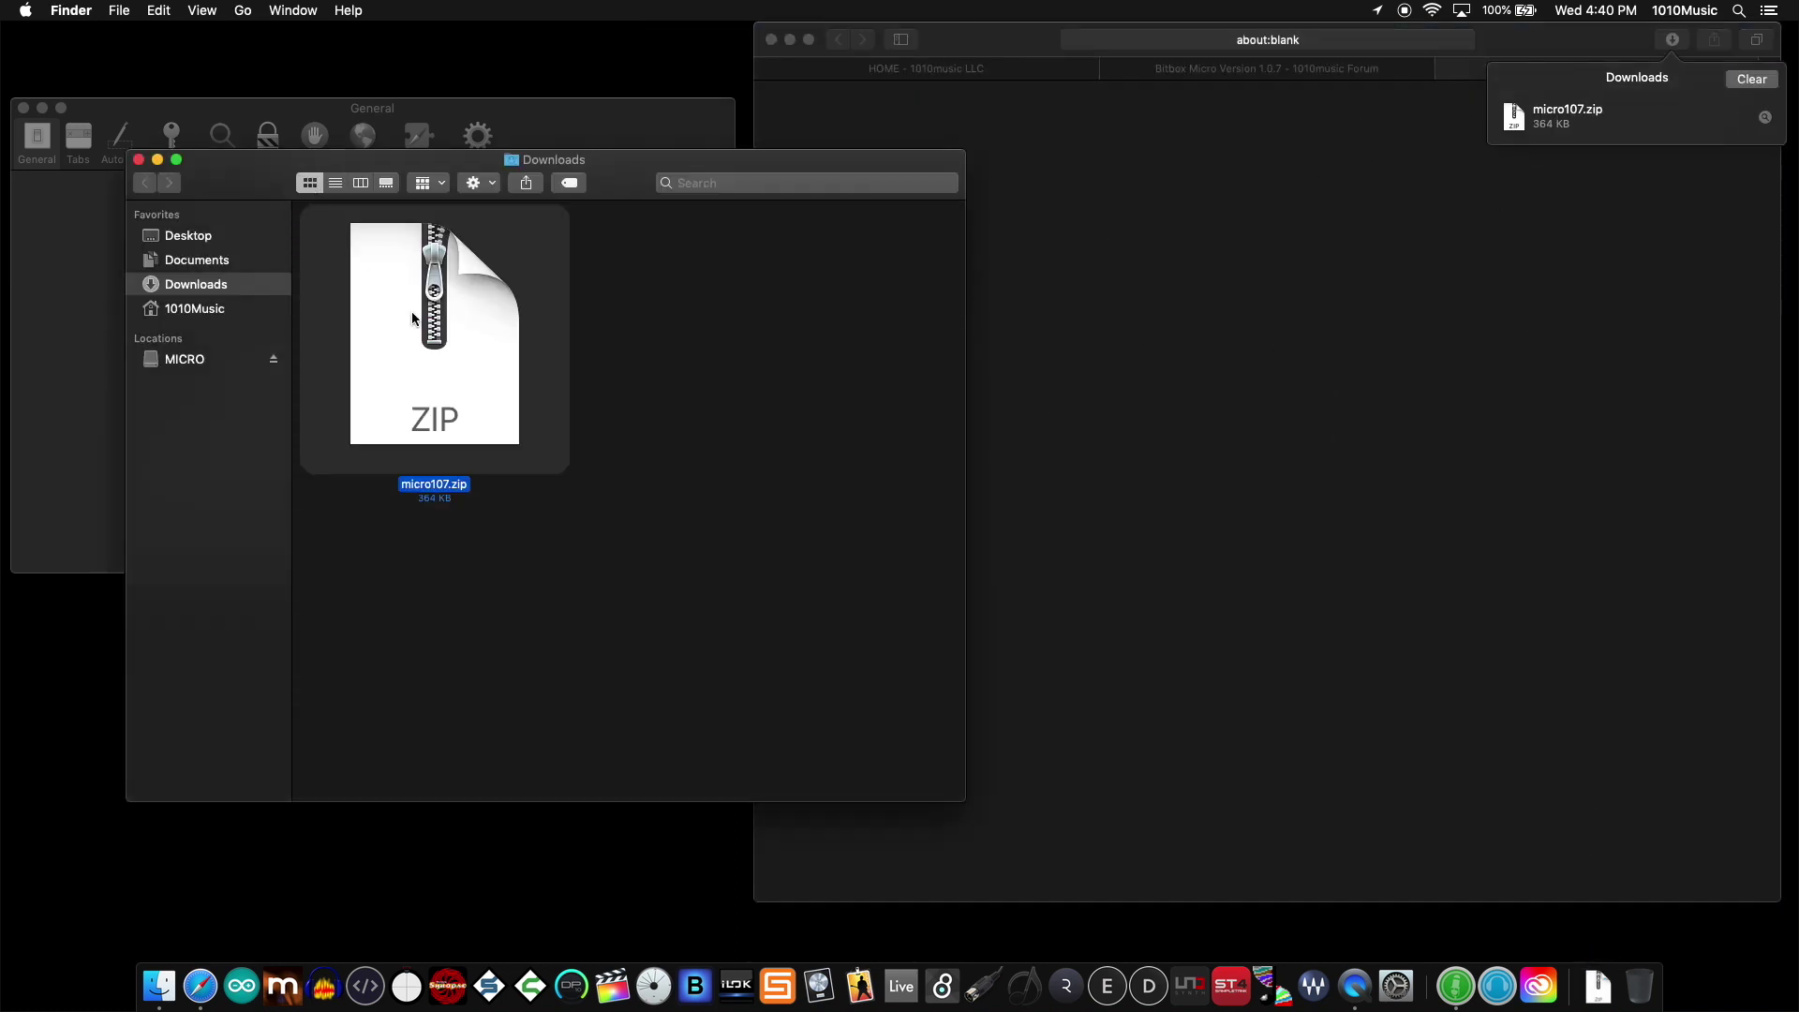
{"action": "double_click", "coordinate": [431, 379]}
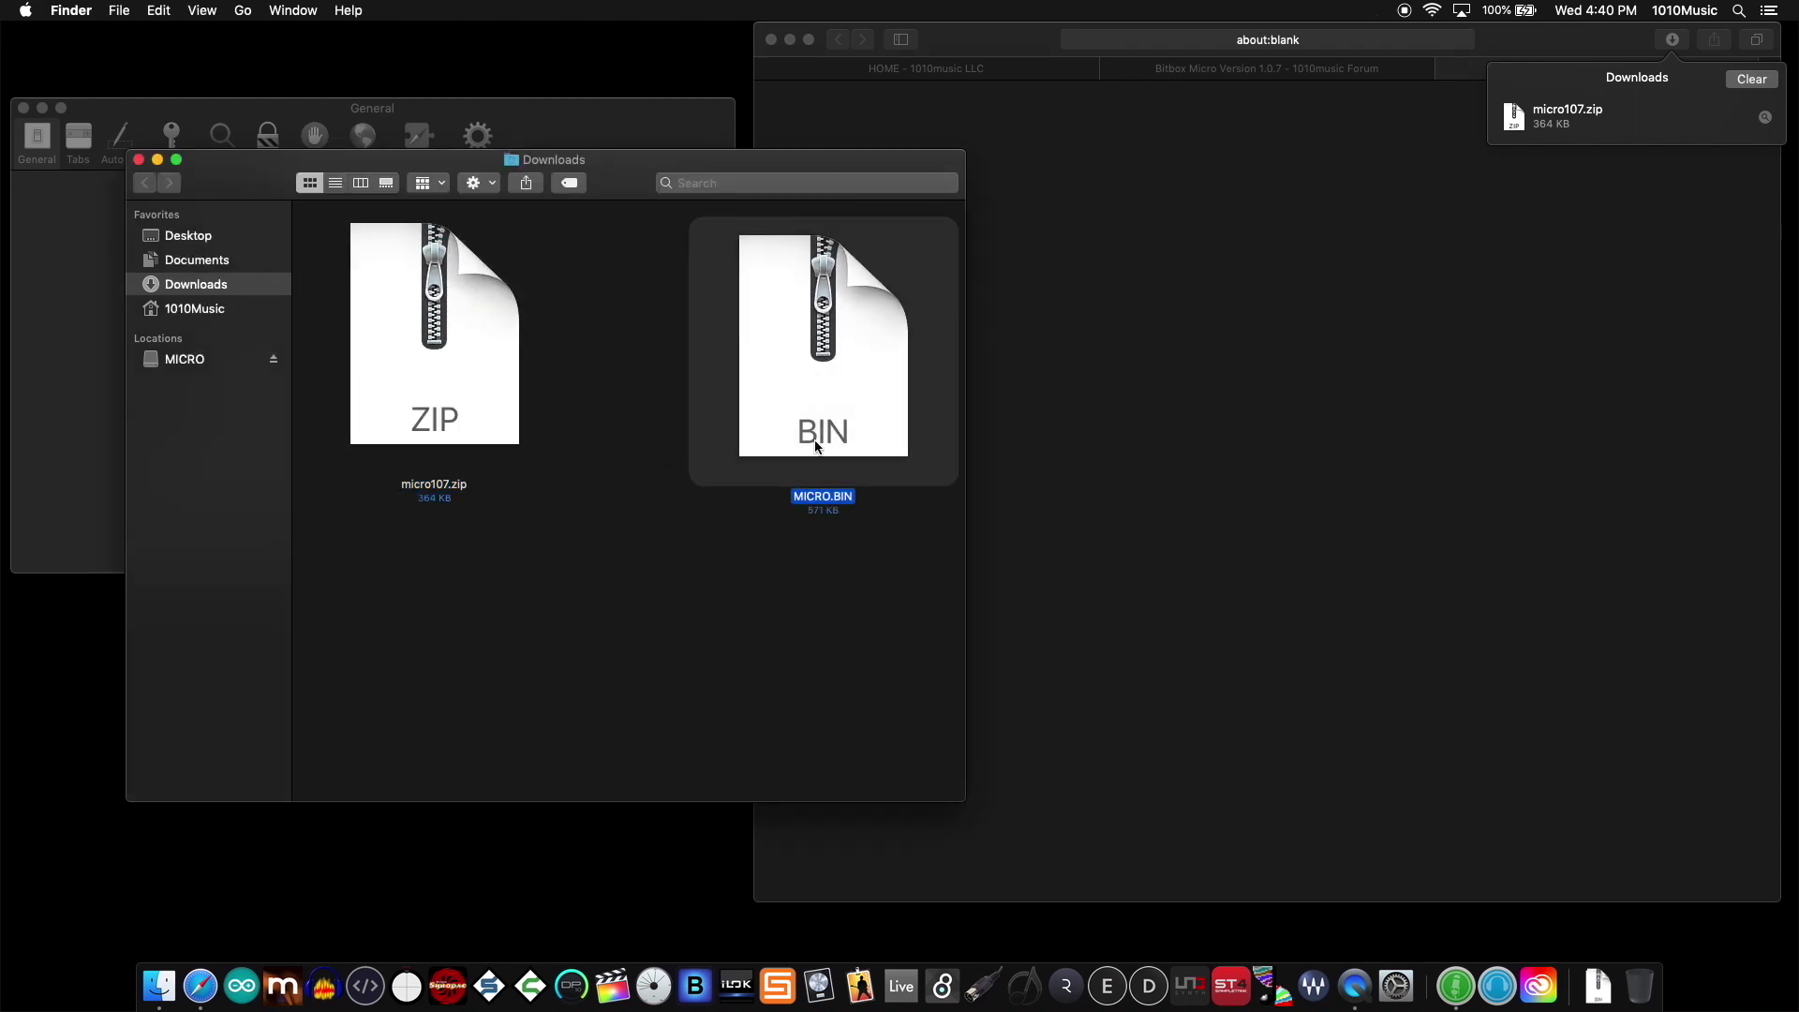
- Copy MICRO.BIN onto the MICRO card, replacing the older copy, and verify it there
{"action": "left_click_drag", "start_coordinate": [831, 506], "coordinate": [172, 367]}
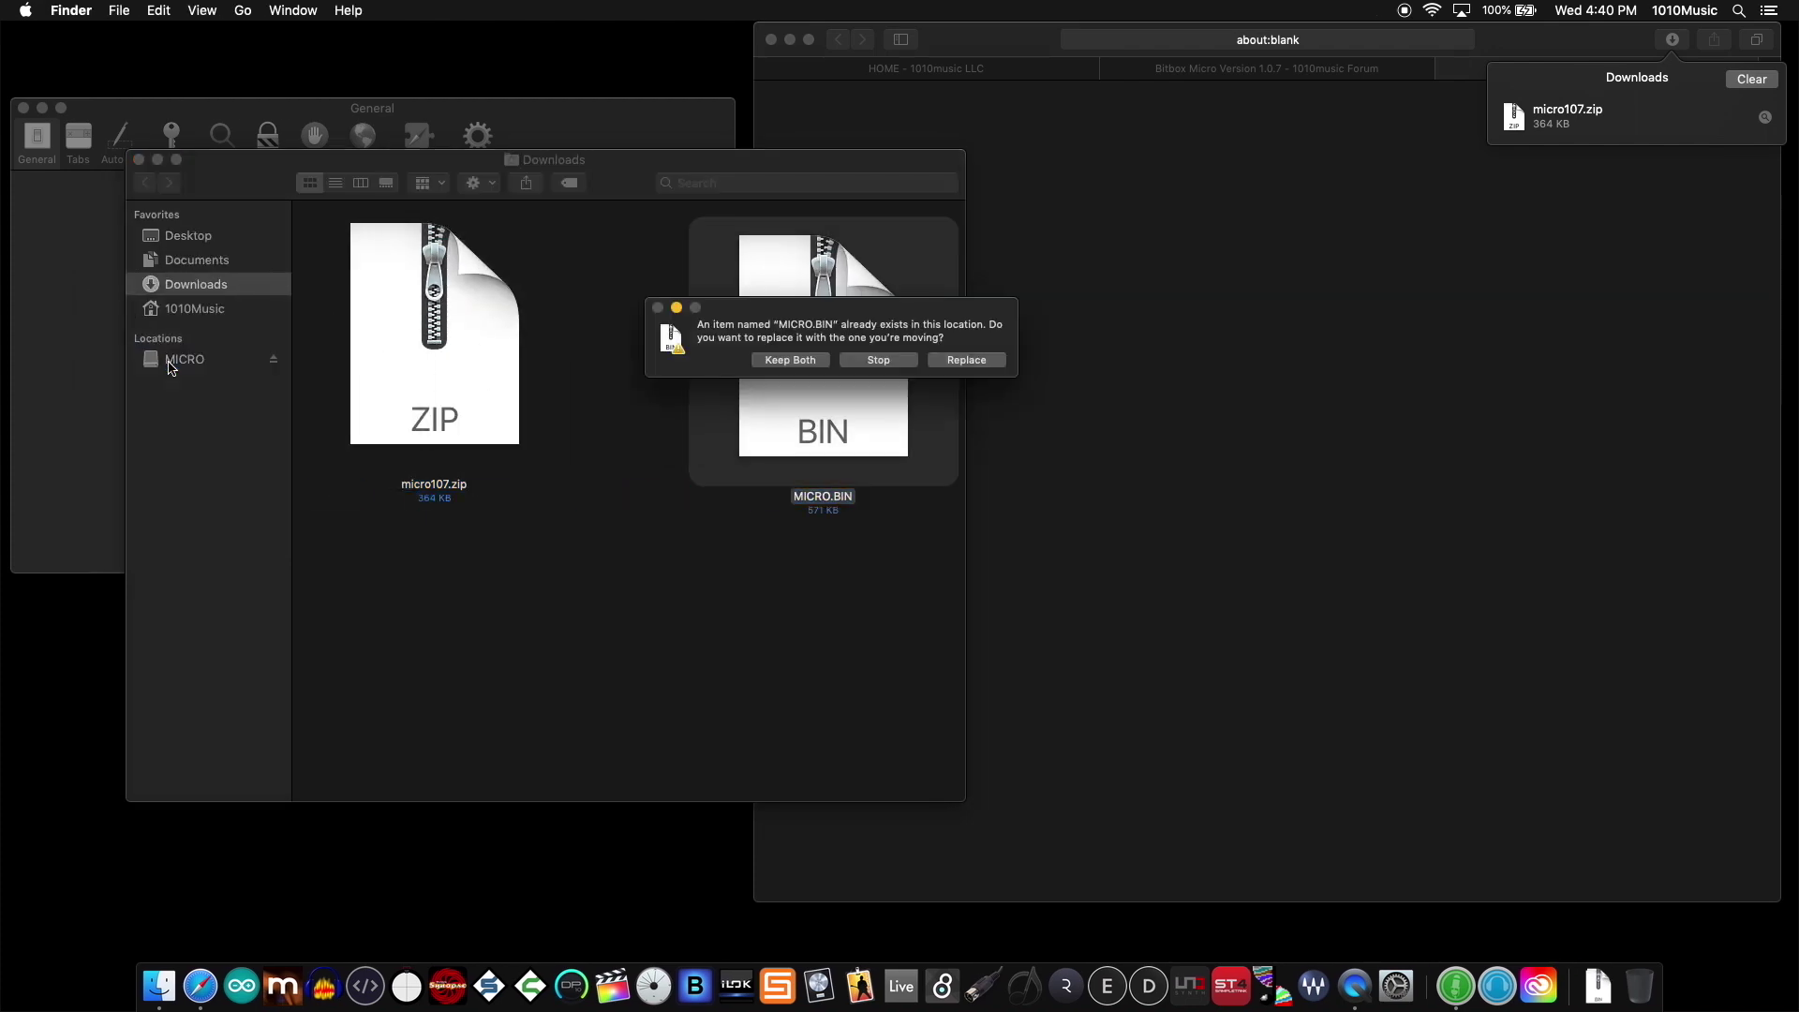
{"action": "left_click", "coordinate": [960, 360]}
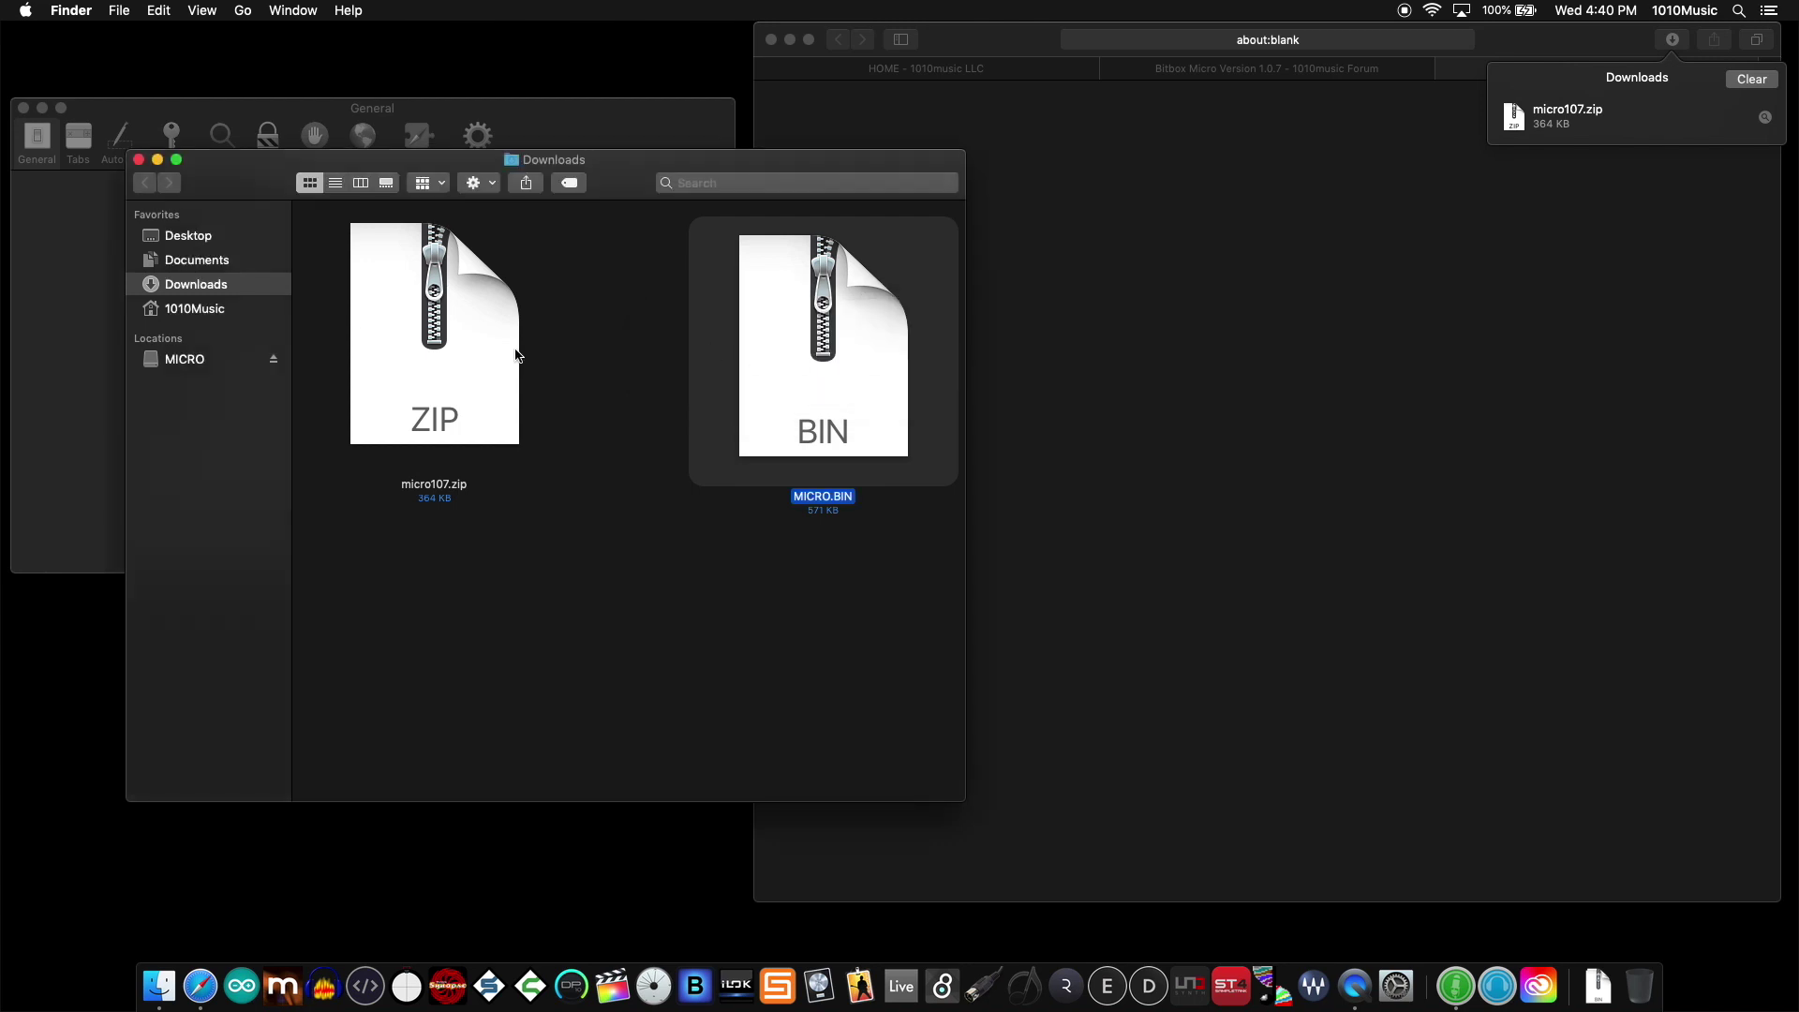
{"action": "left_click", "coordinate": [336, 182]}
{"action": "left_click", "coordinate": [231, 360]}
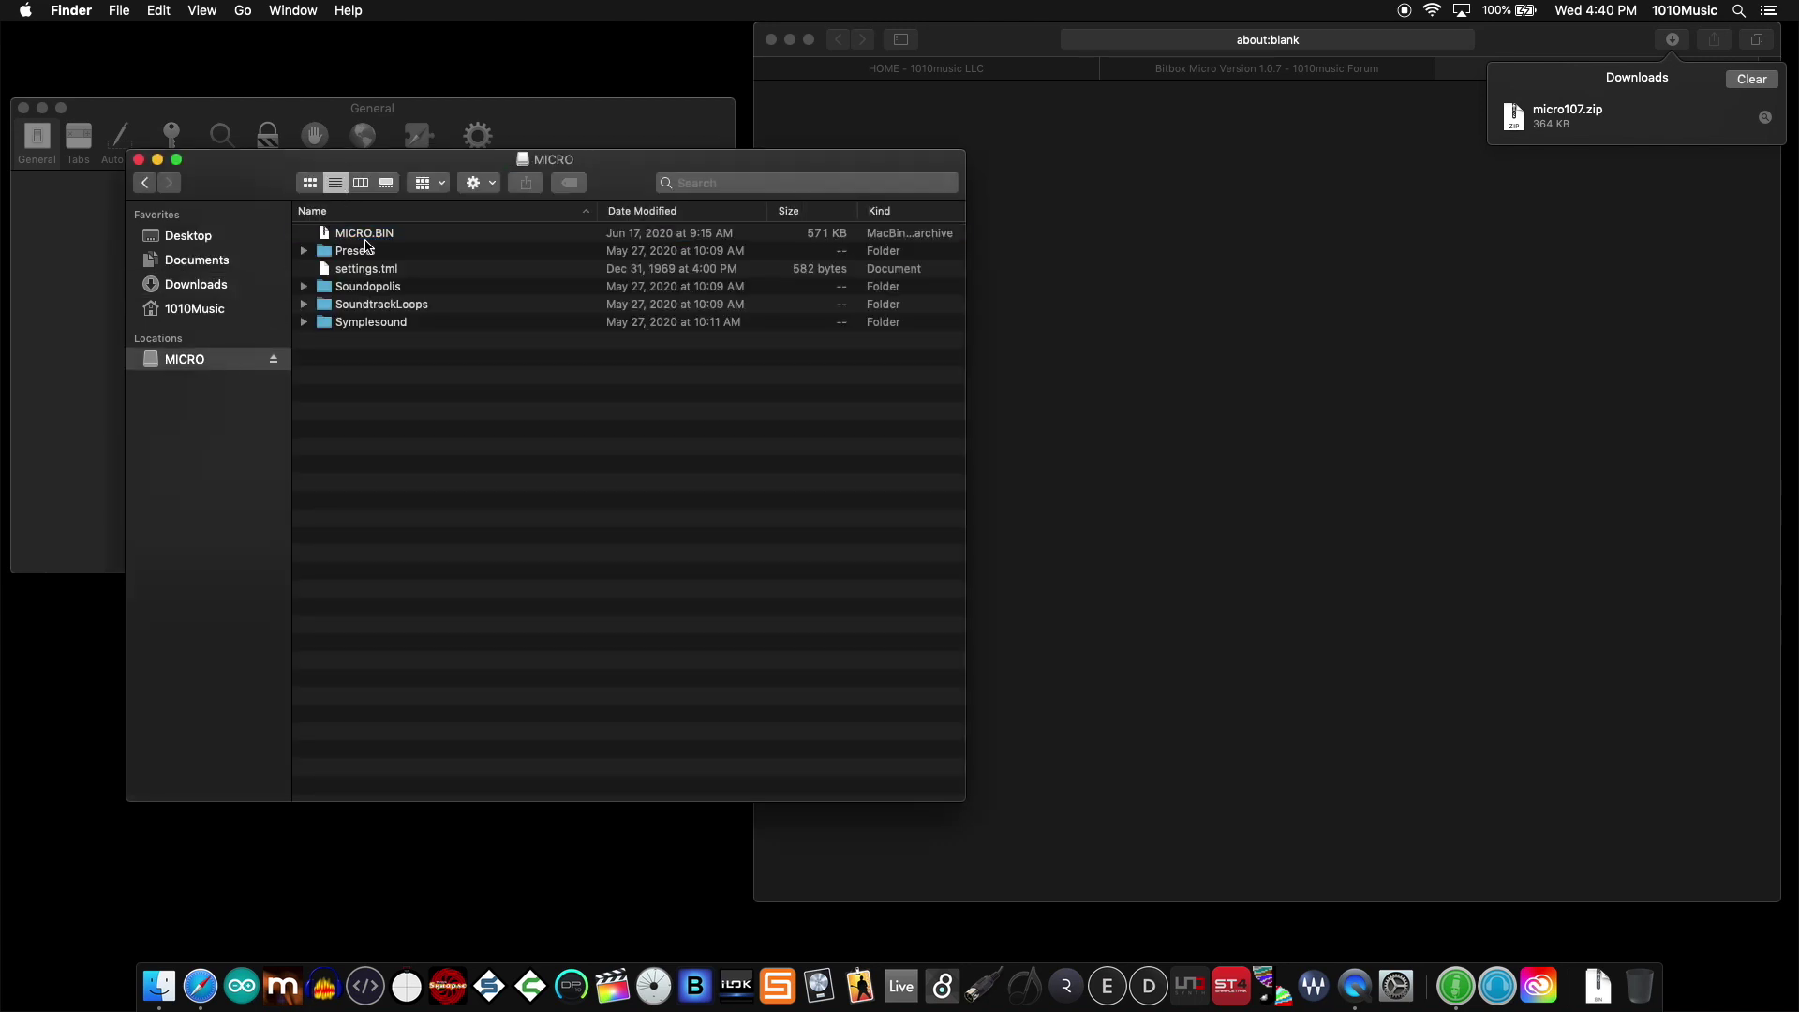
{"action": "left_click", "coordinate": [440, 234]}
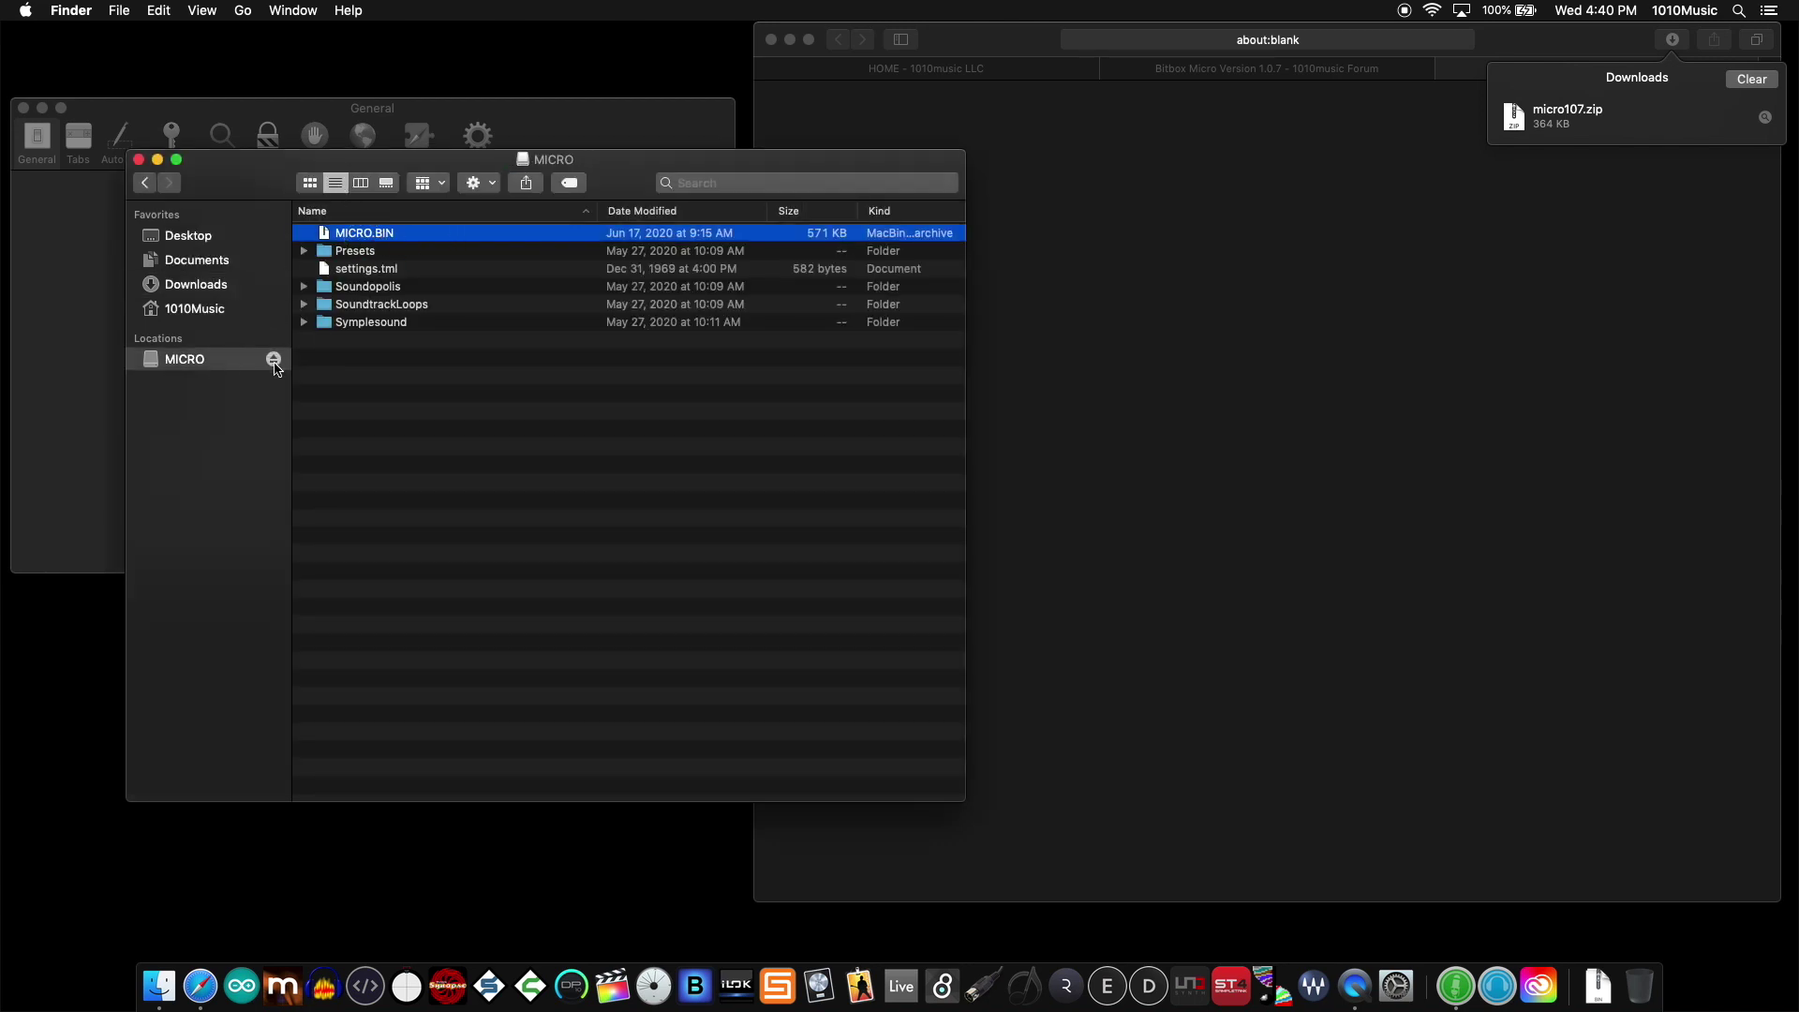